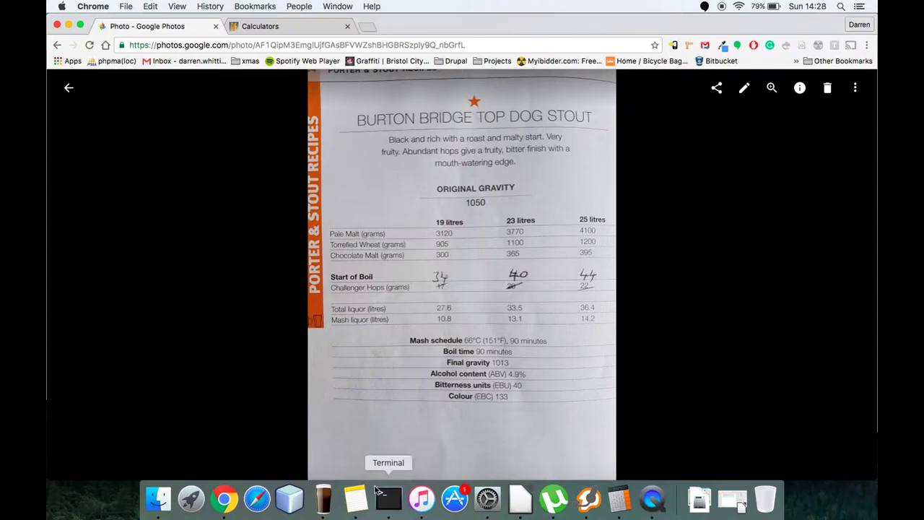
# Step: Create a new recipe first named 'Black dog Stout', then rename it 'Top Dog Stout'
pyautogui.click(324, 500)
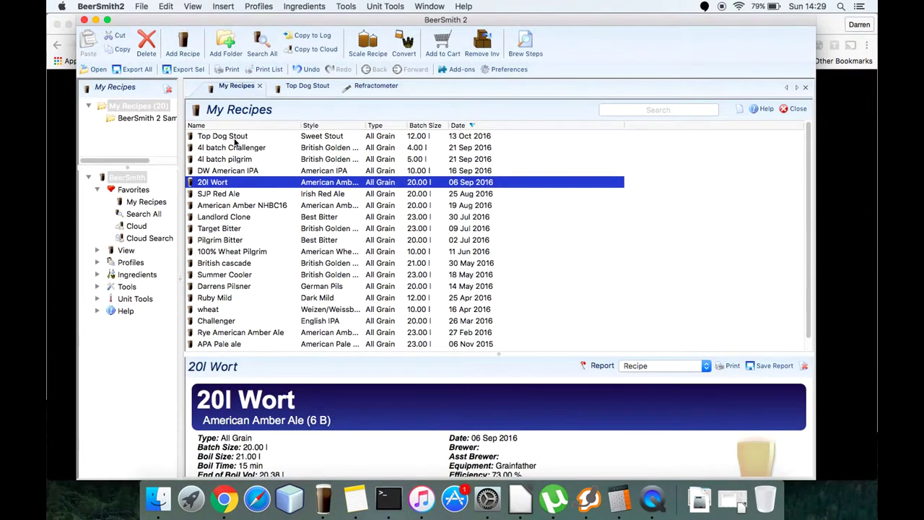
pyautogui.click(183, 45)
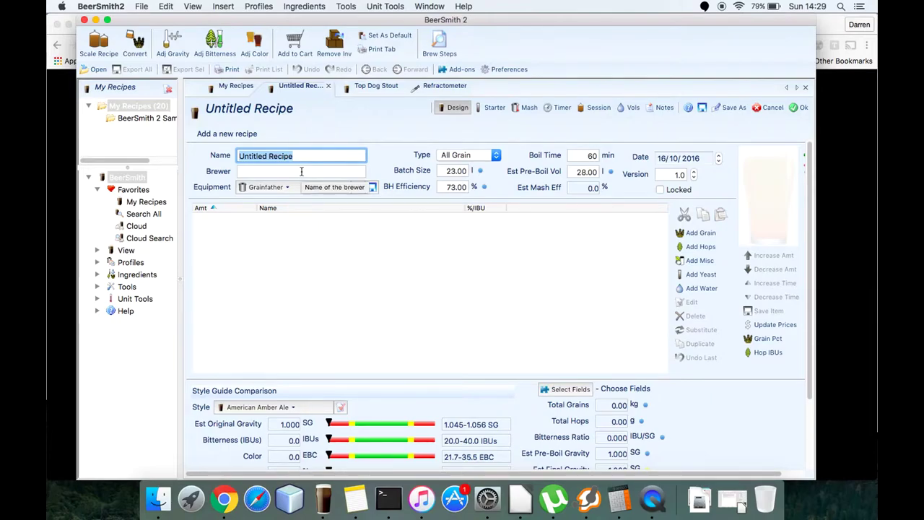
pyautogui.write('B')
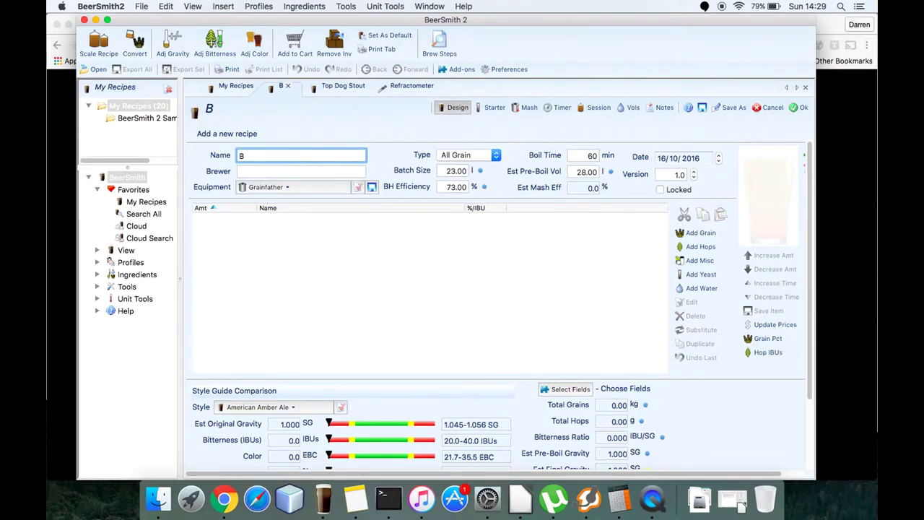
pyautogui.write('lack do')
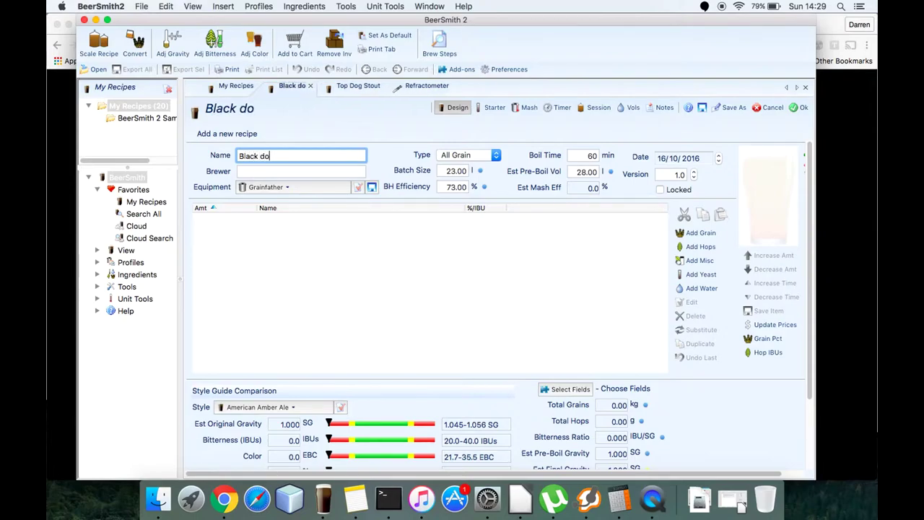
pyautogui.write('g Stout')
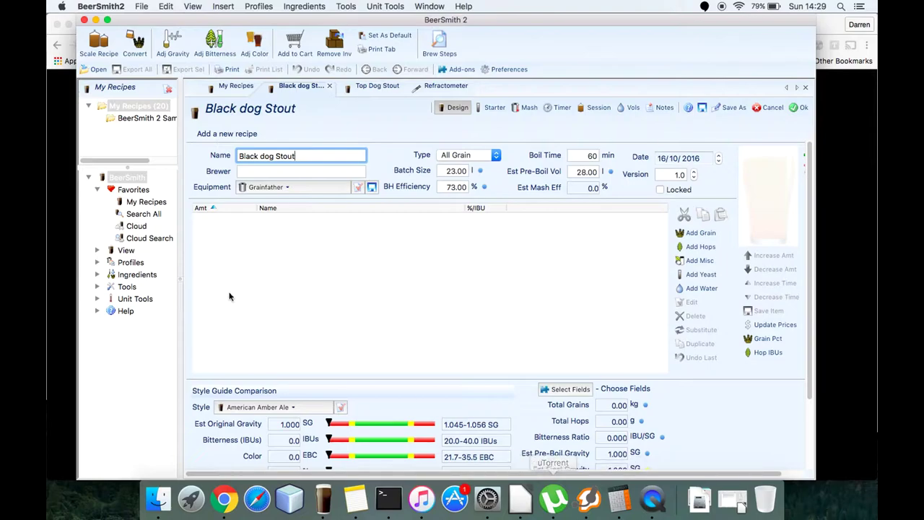
pyautogui.moveTo(250, 22)
pyautogui.mouseDown()
pyautogui.moveTo(326, 106)
pyautogui.moveTo(498, 340)
pyautogui.moveTo(343, 100)
pyautogui.moveTo(203, 17)
pyautogui.moveTo(250, 39)
pyautogui.mouseUp()
pyautogui.press('Tab')
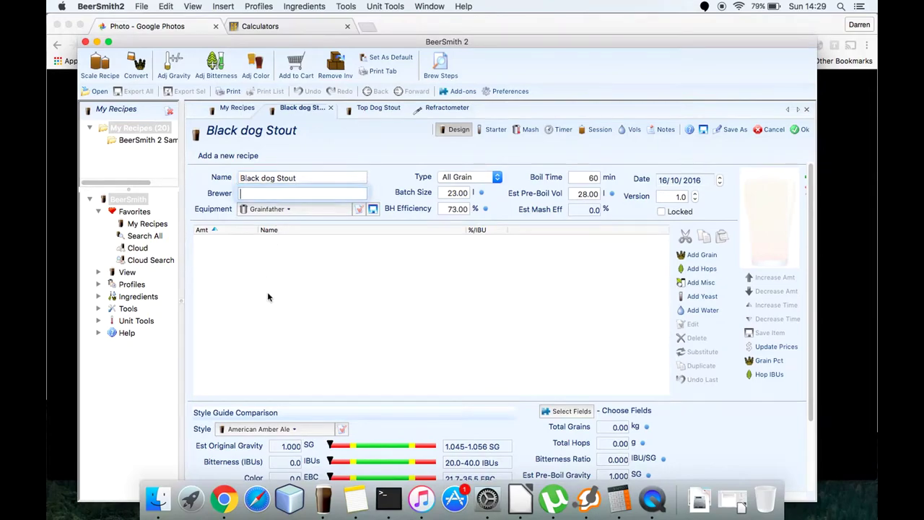
pyautogui.tripleClick(313, 179)
pyautogui.write('Top Dog Stout')
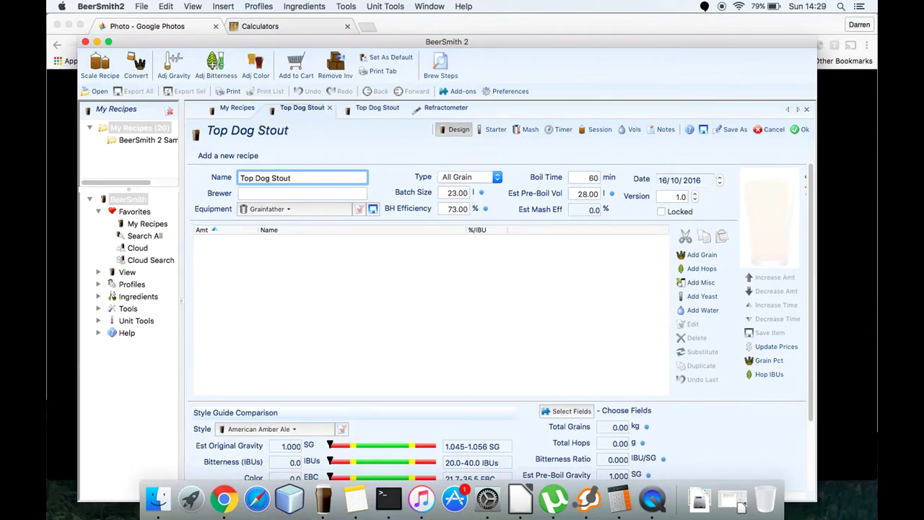
# Step: Switch the recipe equipment to Grainfather 10l, giving a 12.00 l batch and 15.00 l pre-boil
pyautogui.click(303, 208)
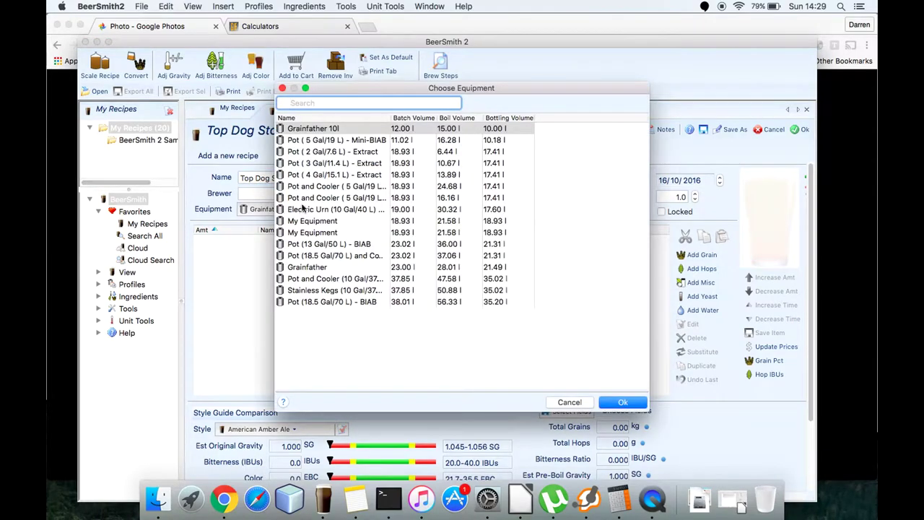
pyautogui.click(315, 130)
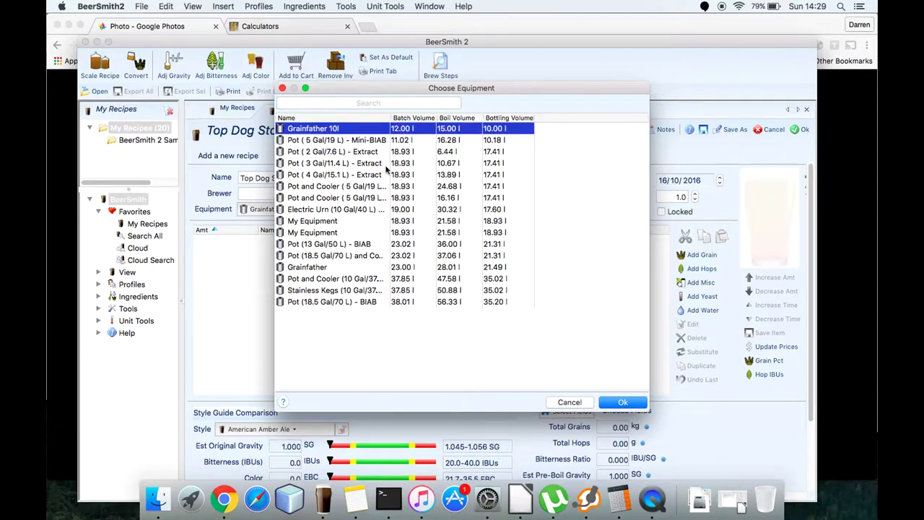
pyautogui.click(622, 403)
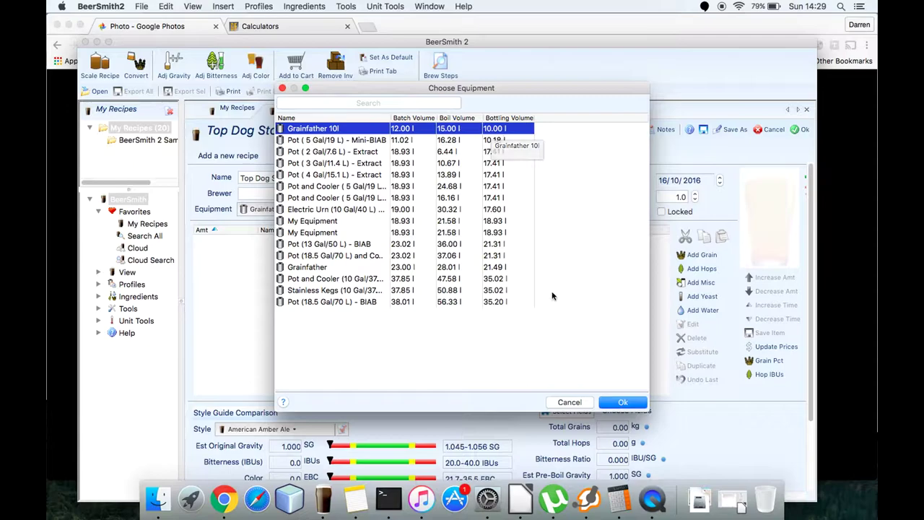
pyautogui.click(623, 405)
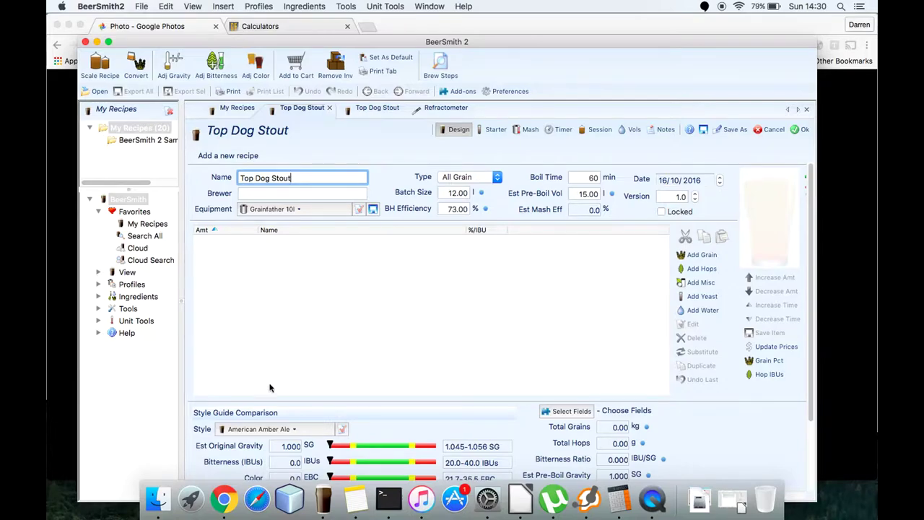
# Step: Set the recipe style to Sweet Stout (16A) after searching 'stou'
pyautogui.click(293, 431)
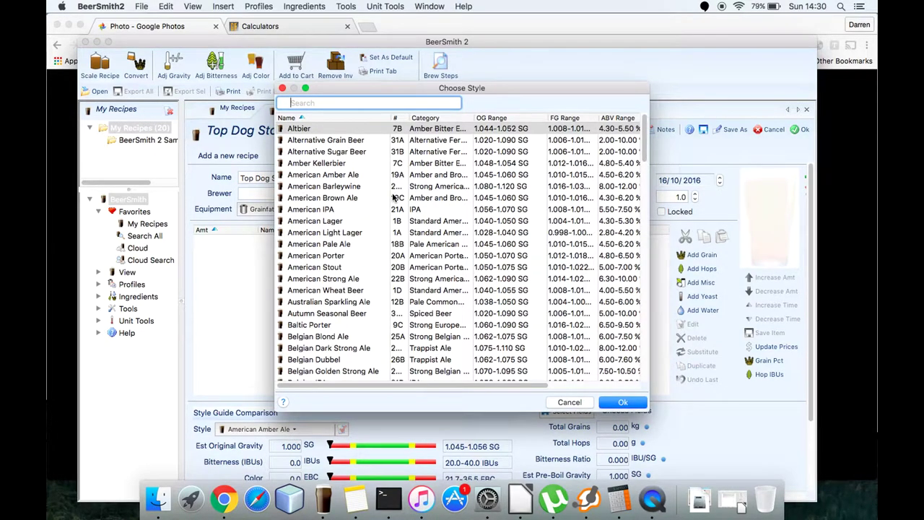
pyautogui.write('stout')
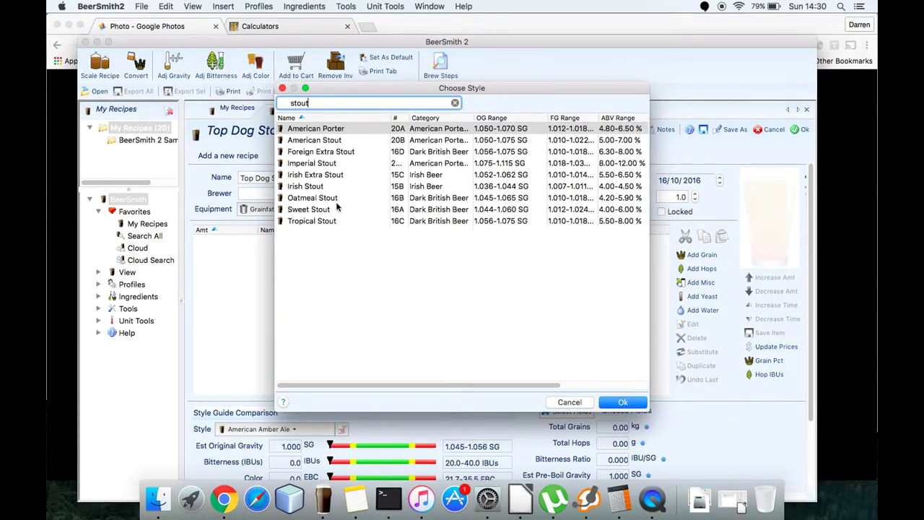
pyautogui.click(314, 210)
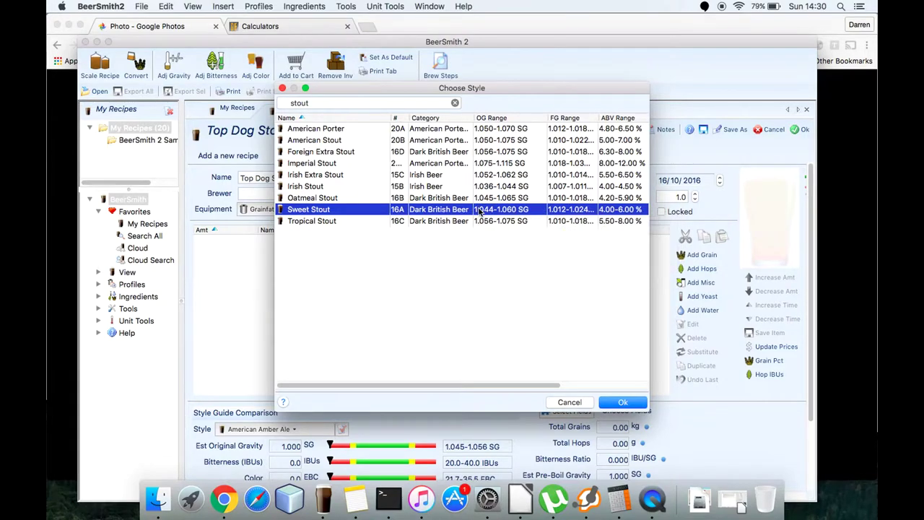
pyautogui.click(630, 403)
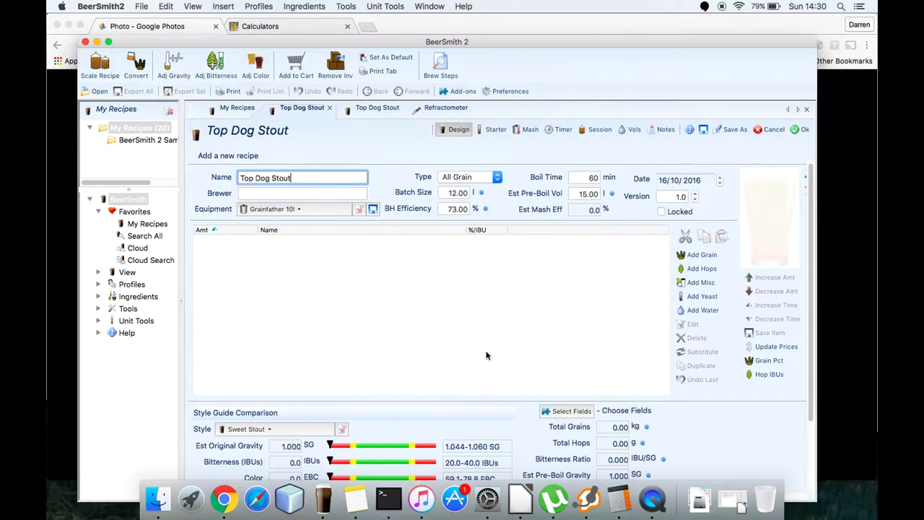
pyautogui.scroll(-3, 487, 355)
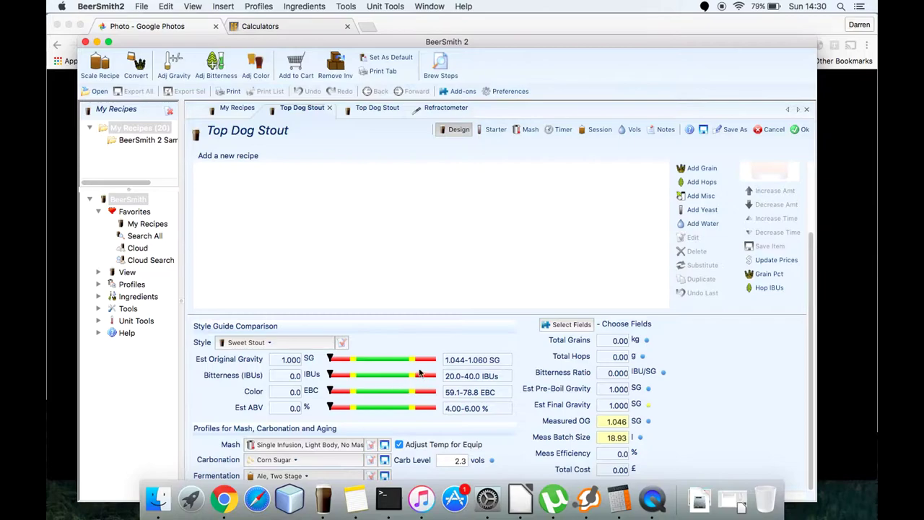
pyautogui.scroll(3, 395, 367)
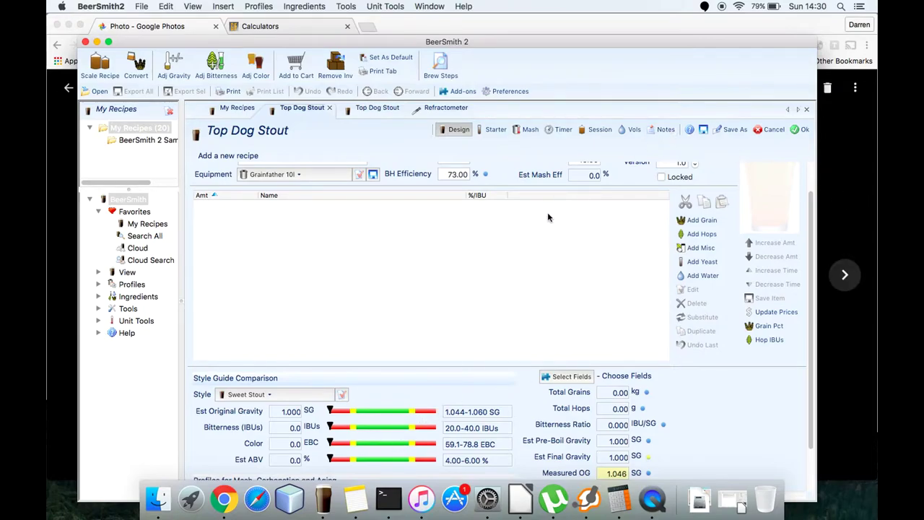
pyautogui.press('super+Tab')
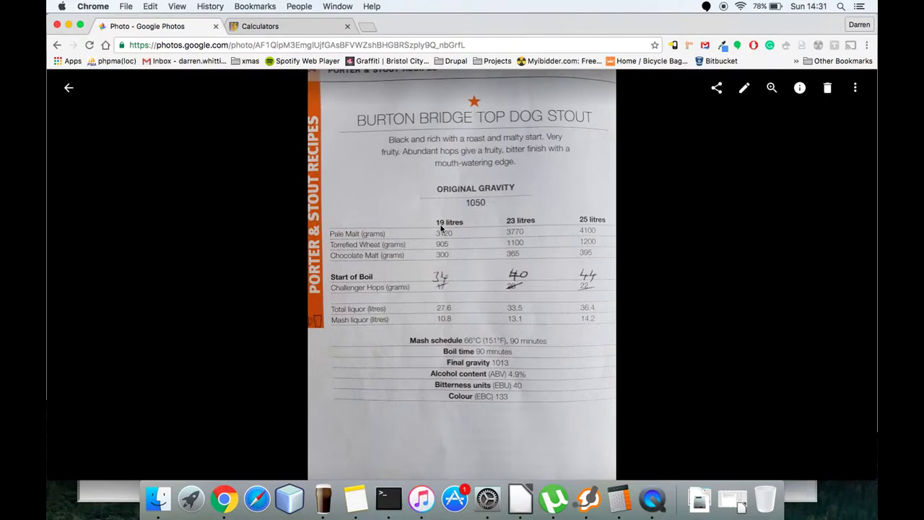
pyautogui.press('super+Tab')
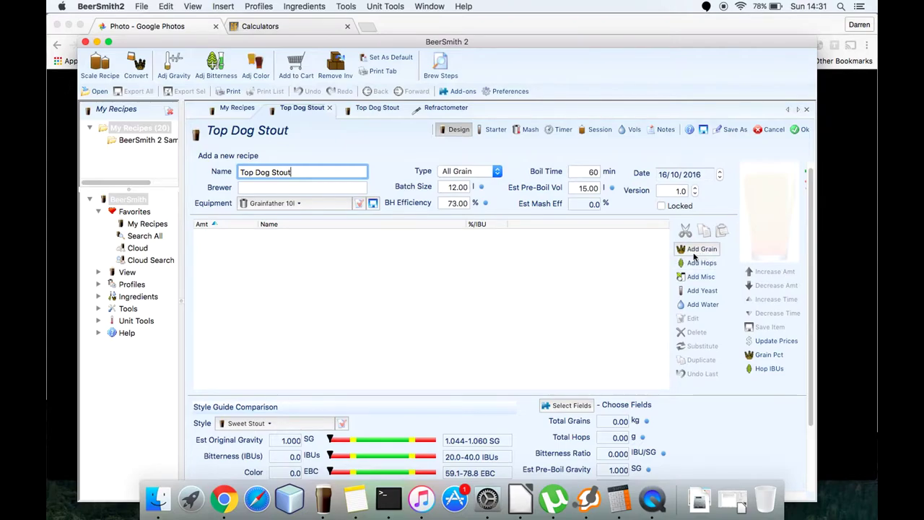
# Step: Add 1.5 kg of Pale Malt, Maris Otter to the grain bill
pyautogui.click(694, 248)
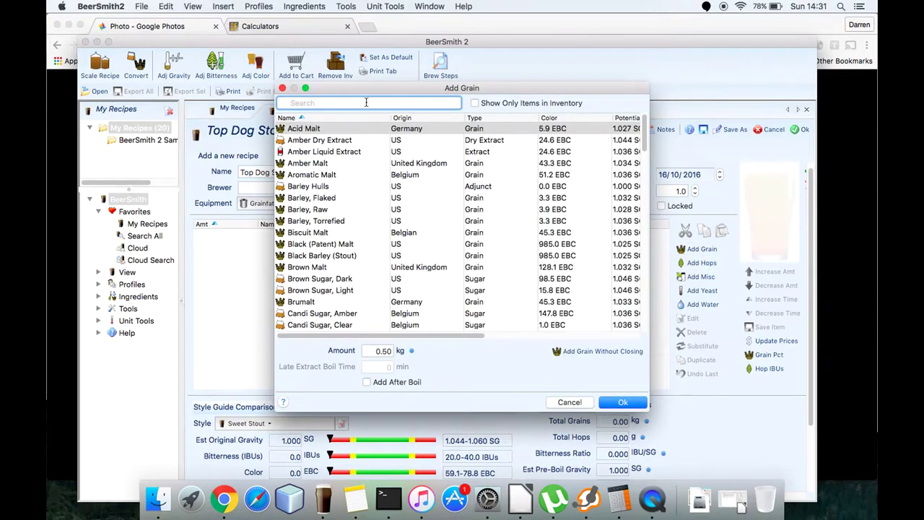
pyautogui.write('1.5')
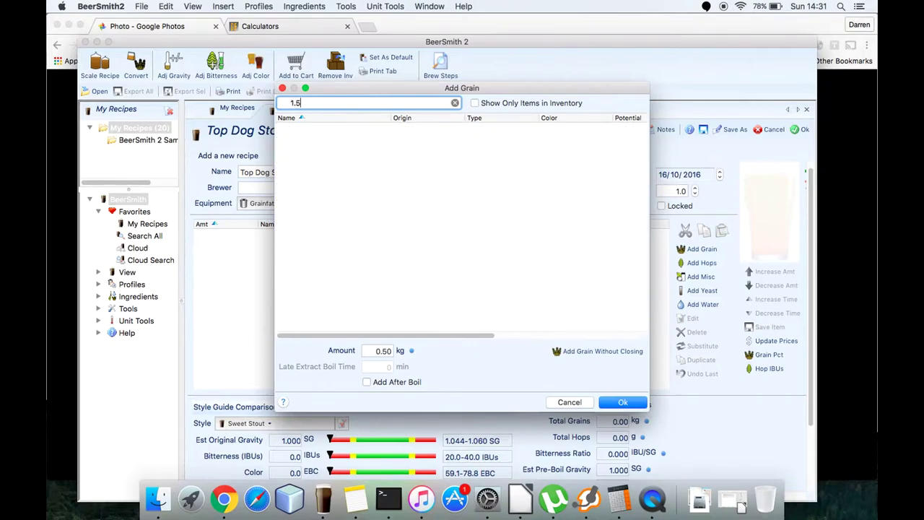
pyautogui.press('BackSpace')
pyautogui.press('BackSpace')
pyautogui.press('BackSpace')
pyautogui.press('BackSpace')
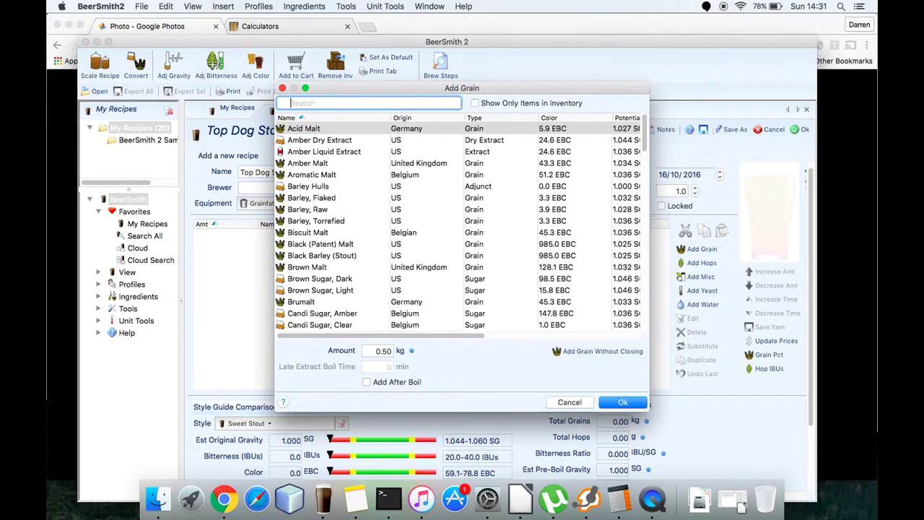
pyautogui.press('super+Tab')
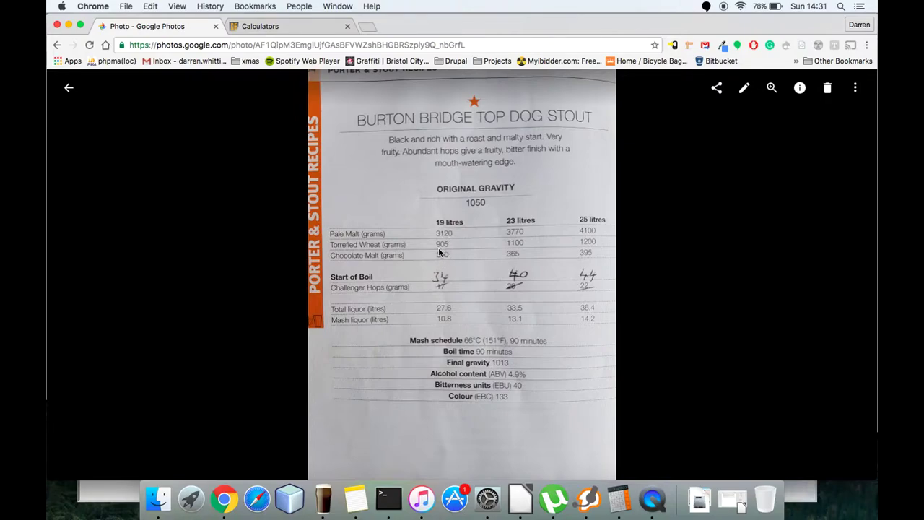
pyautogui.press('super+Tab')
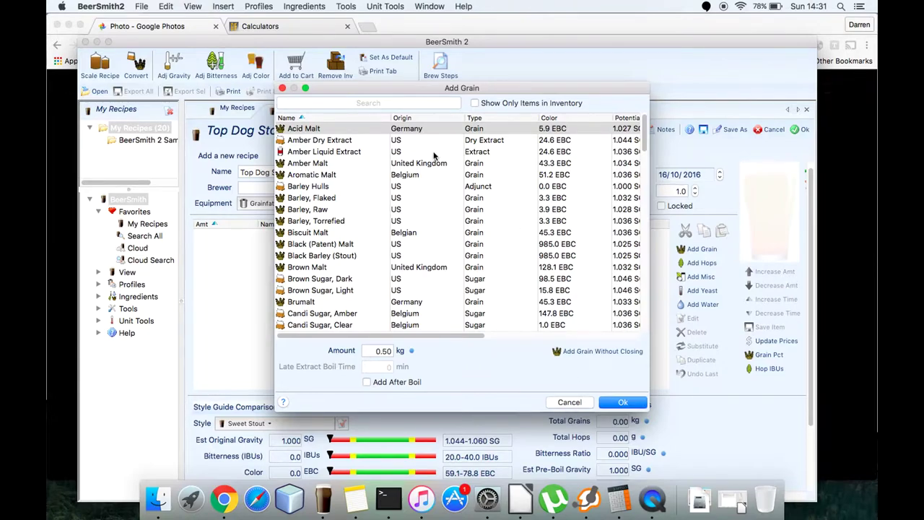
pyautogui.click(403, 101)
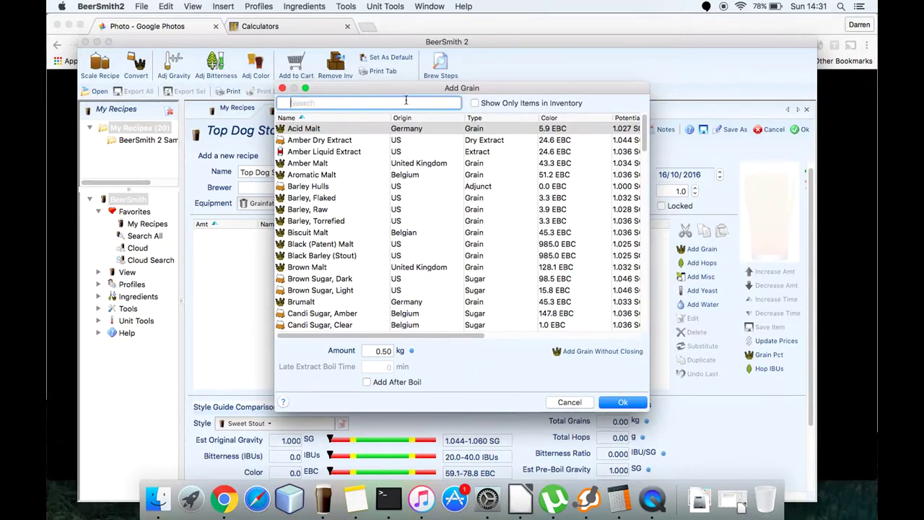
pyautogui.write('maris')
pyautogui.click(400, 130)
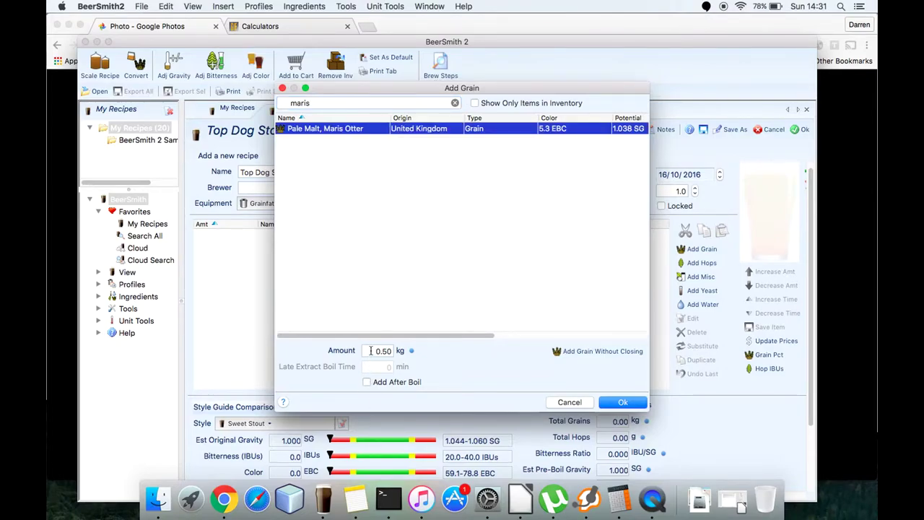
pyautogui.doubleClick(383, 351)
pyautogui.write('1')
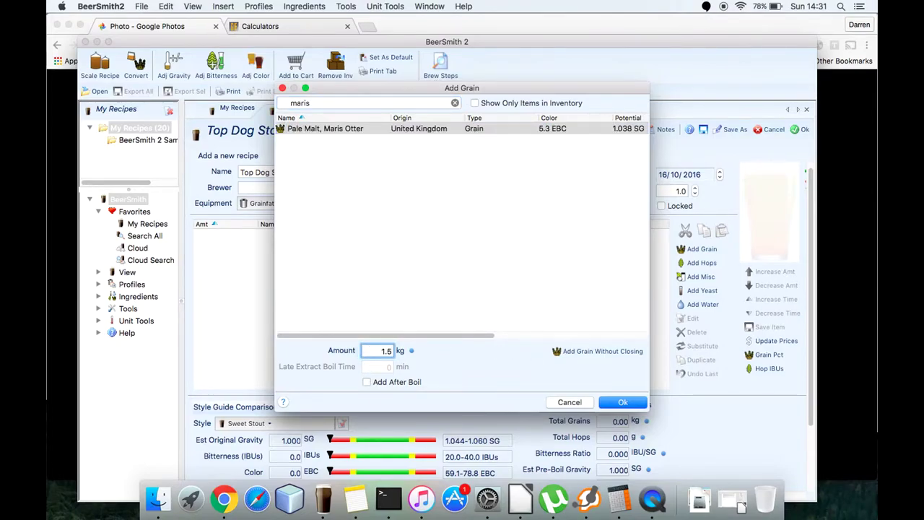
pyautogui.click(634, 404)
# Step: Add 0.45 kg of Wheat, Torrified to the recipe
pyautogui.press('super+Tab')
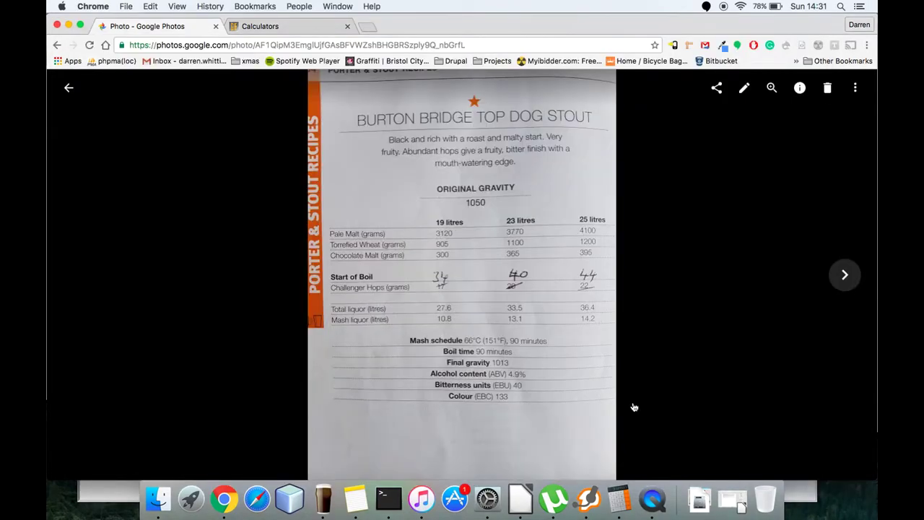
pyautogui.press('super+Tab')
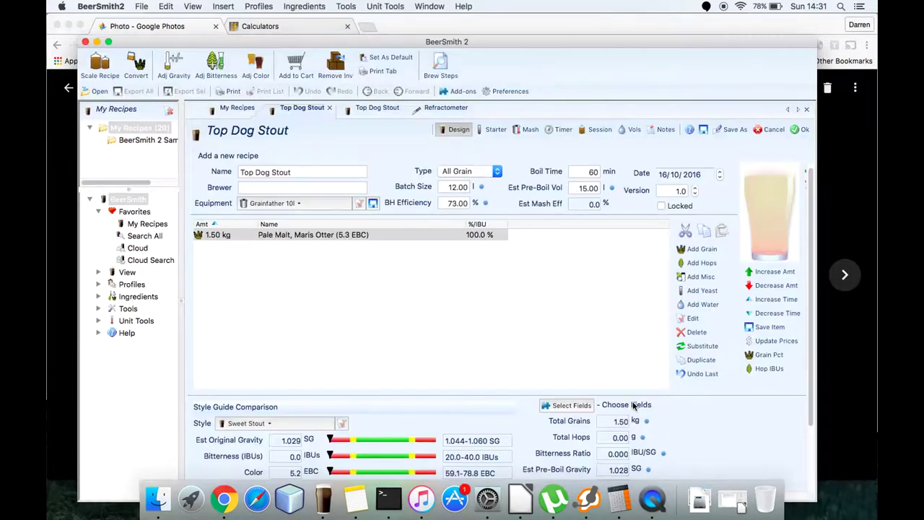
pyautogui.click(699, 251)
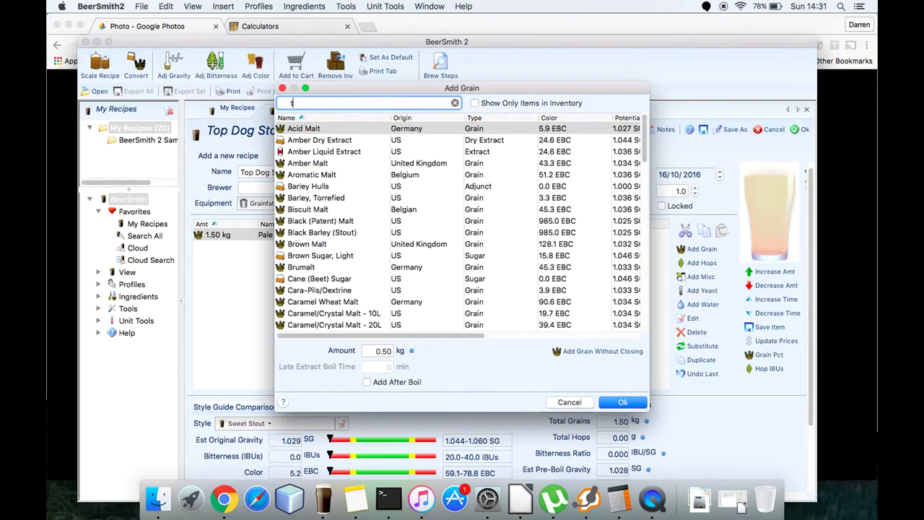
pyautogui.write('tot')
pyautogui.press('BackSpace')
pyautogui.write('rr')
pyautogui.click(356, 141)
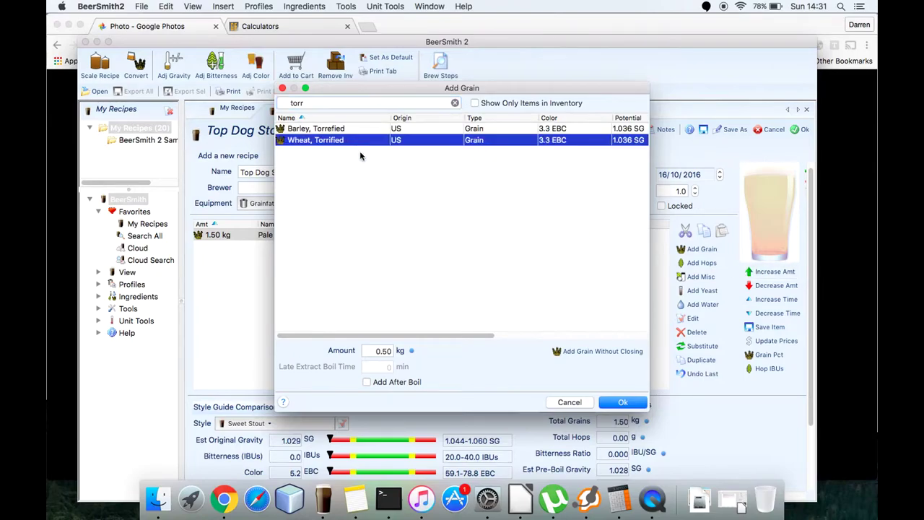
pyautogui.click(372, 350)
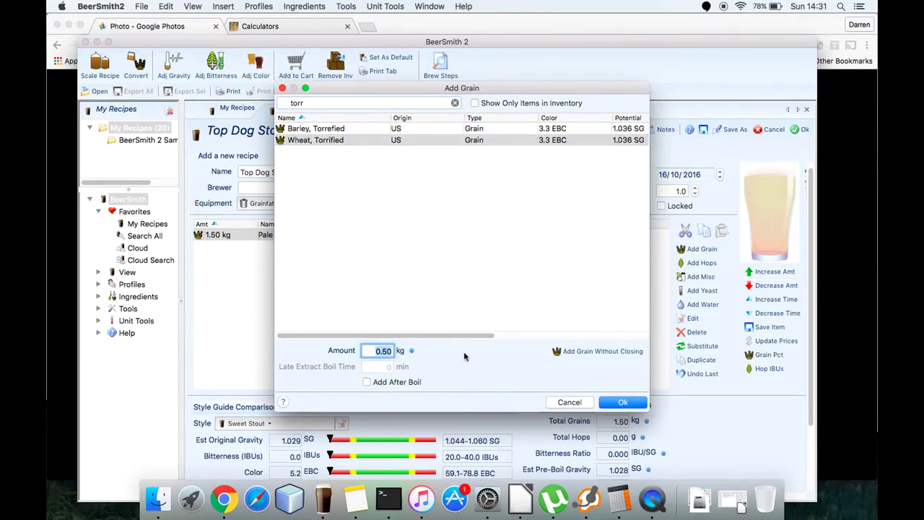
pyautogui.press('BackSpace')
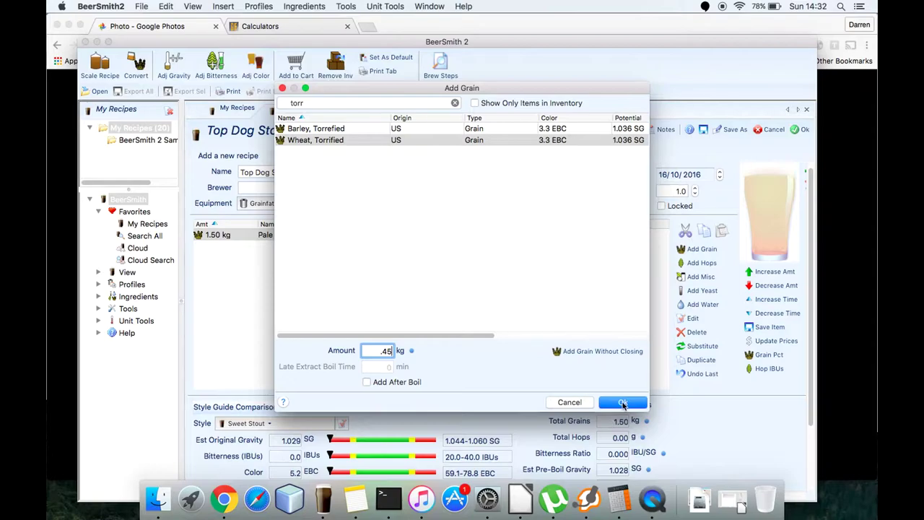
pyautogui.click(623, 403)
# Step: Pick United Kingdom Chocolate Malt and enter a 0.15 kg amount
pyautogui.press('super+Tab')
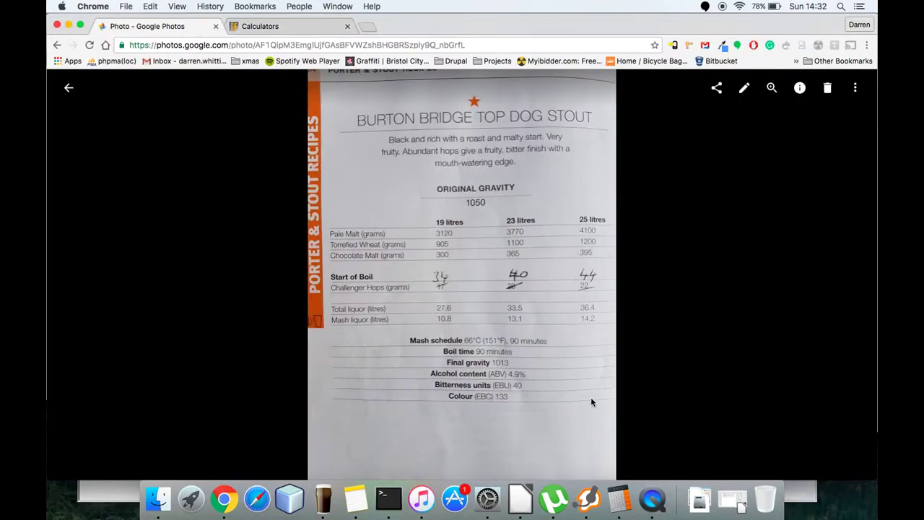
pyautogui.press('super+Tab')
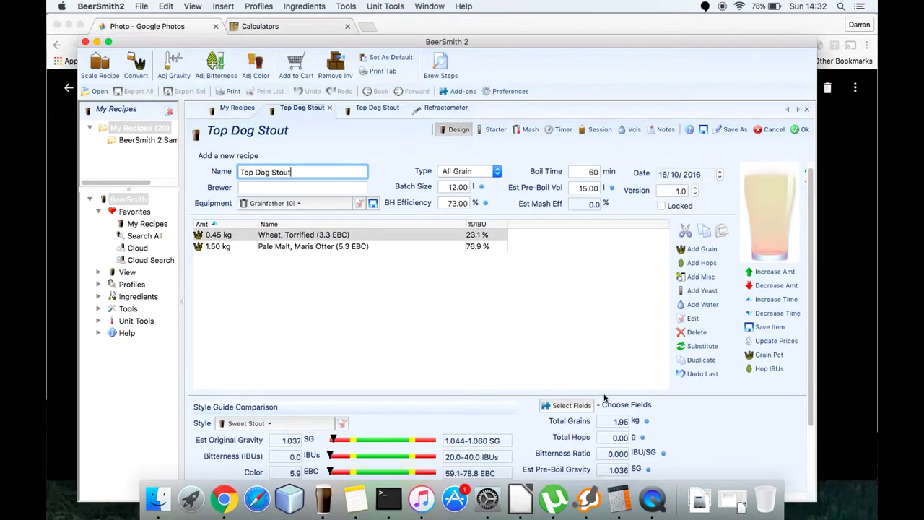
pyautogui.click(696, 255)
pyautogui.write('ch')
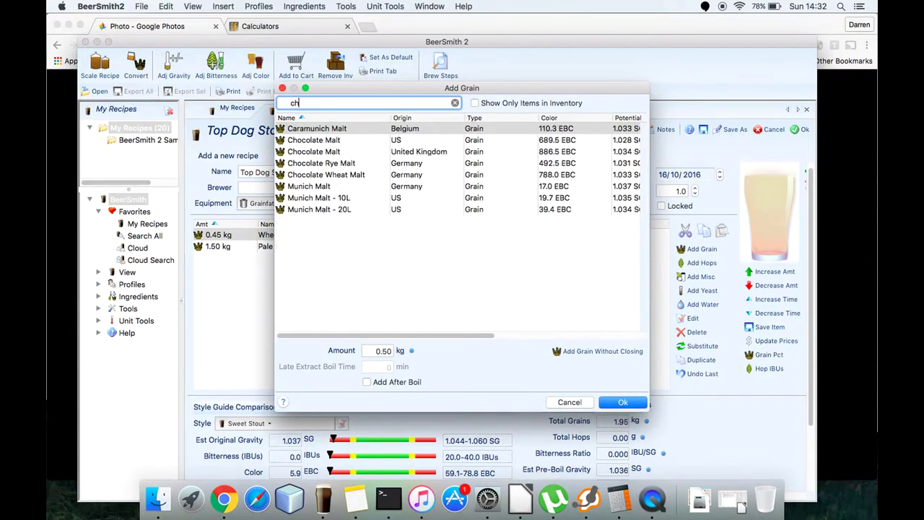
pyautogui.click(419, 152)
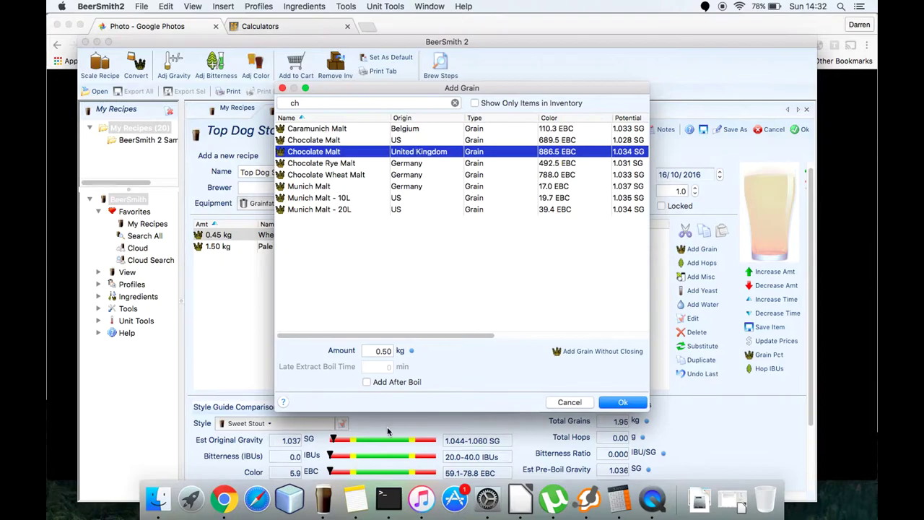
pyautogui.click(379, 351)
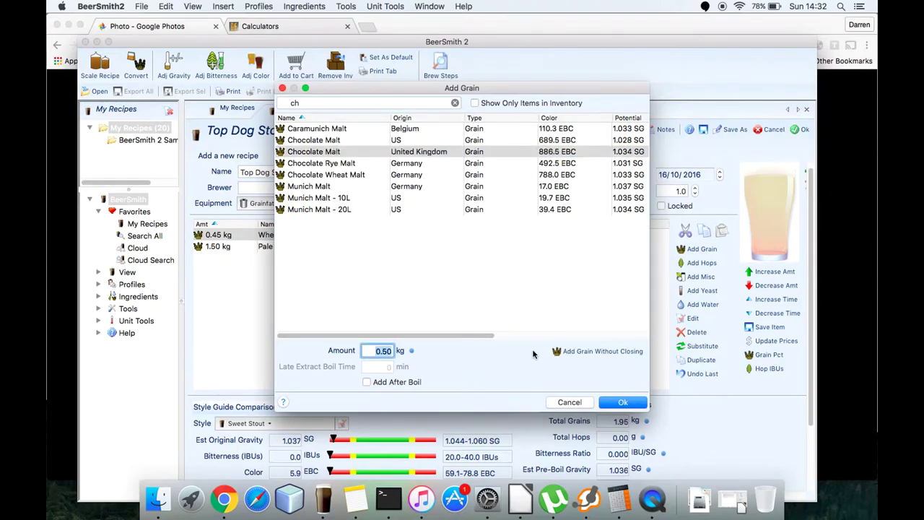
pyautogui.write('.15')
# Step: Add the 0.15 kg Chocolate Malt and set its colour to 1000 EBC
pyautogui.click(619, 407)
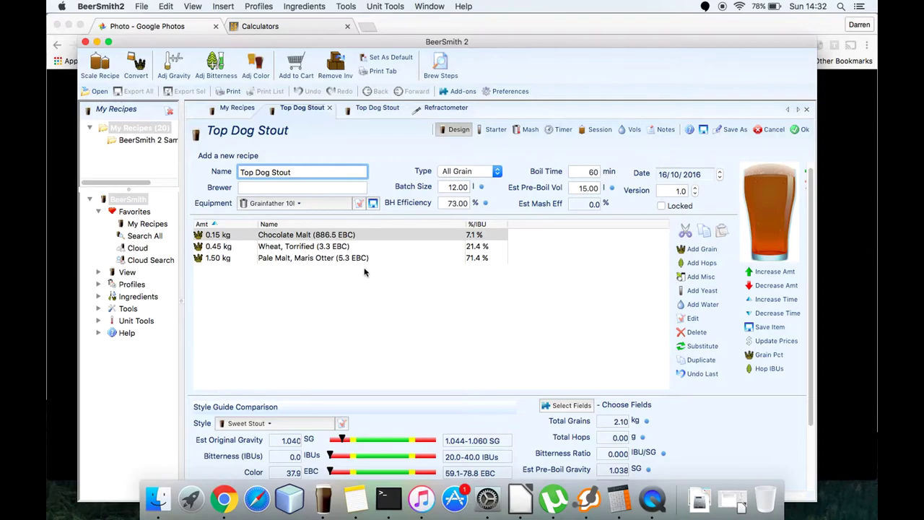
pyautogui.click(327, 226)
pyautogui.doubleClick(328, 235)
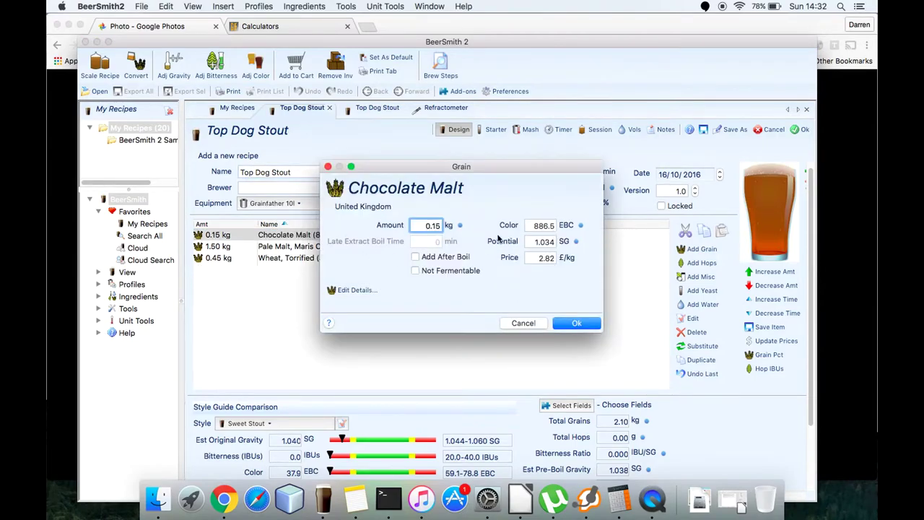
pyautogui.doubleClick(533, 226)
pyautogui.write('1000')
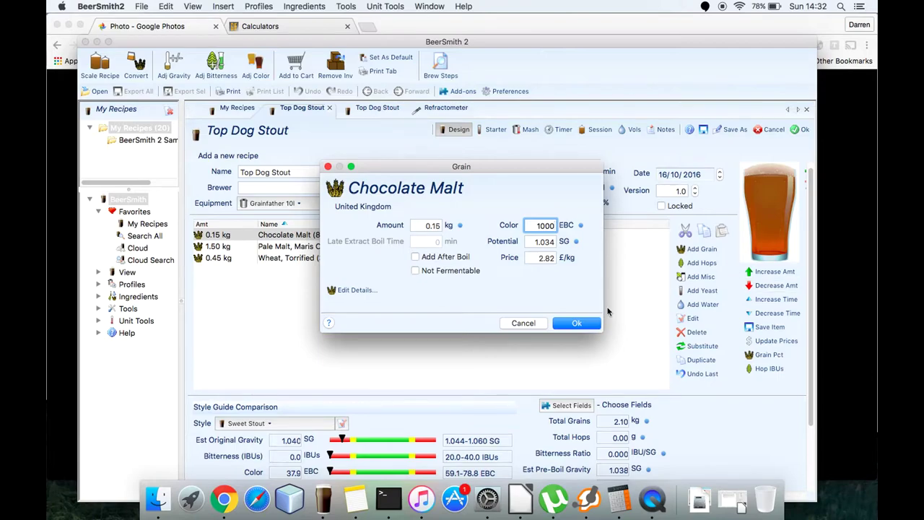
pyautogui.click(578, 323)
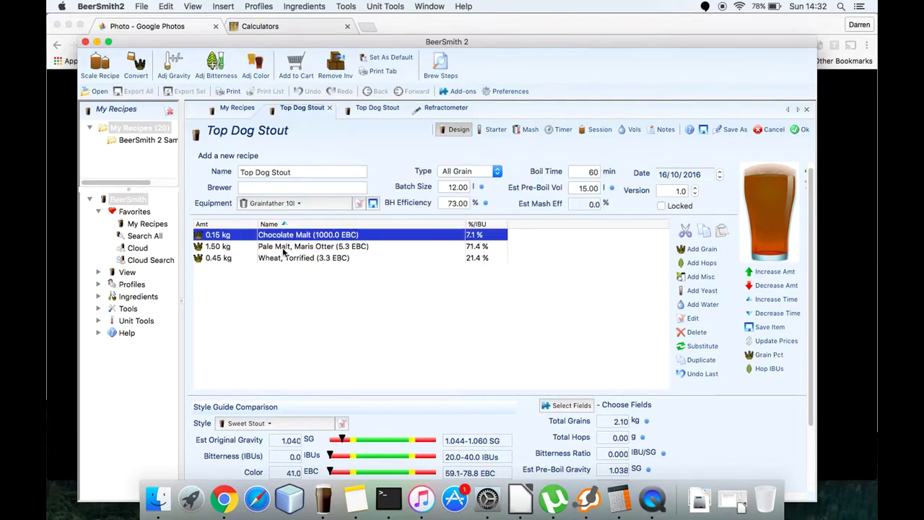
# Step: Change the Wheat, Torrified colour from 3.3 to 4.0 EBC
pyautogui.moveTo(285, 251)
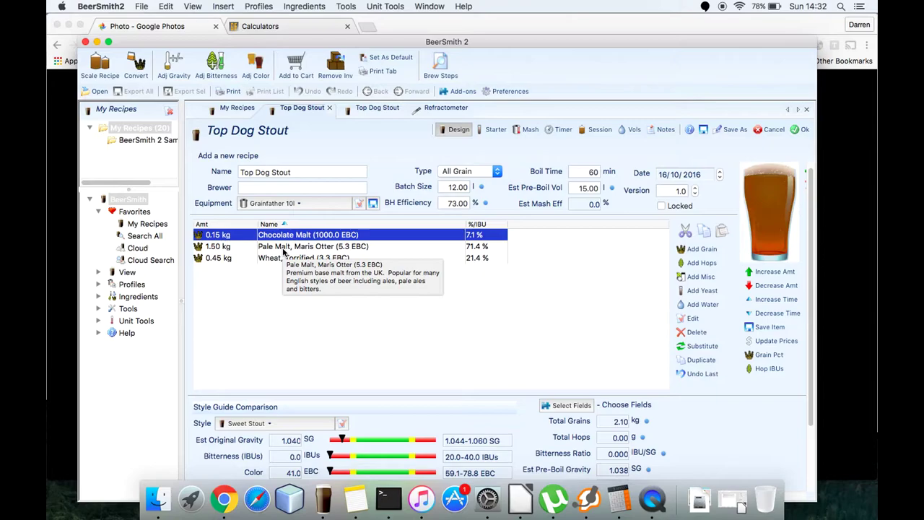
pyautogui.doubleClick(287, 261)
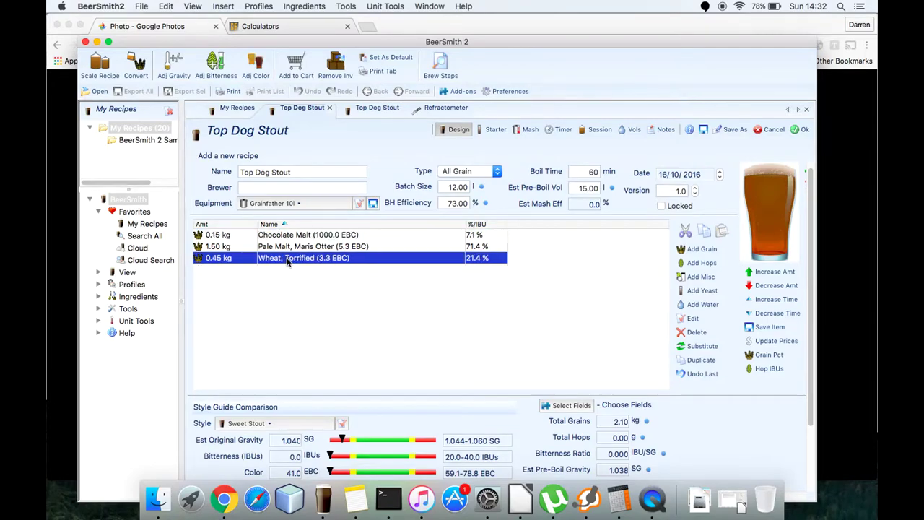
pyautogui.click(534, 228)
pyautogui.write('4')
pyautogui.click(569, 326)
pyautogui.scroll(-3, 462, 363)
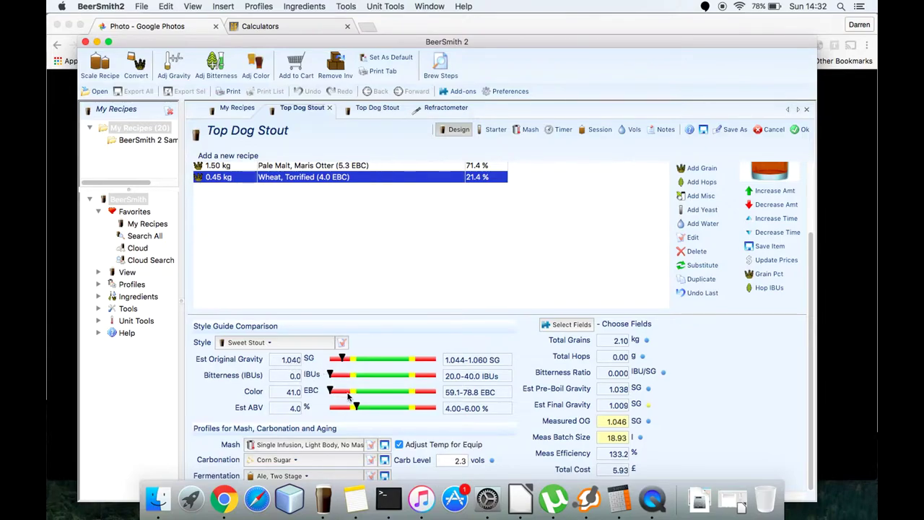
pyautogui.scroll(3, 347, 396)
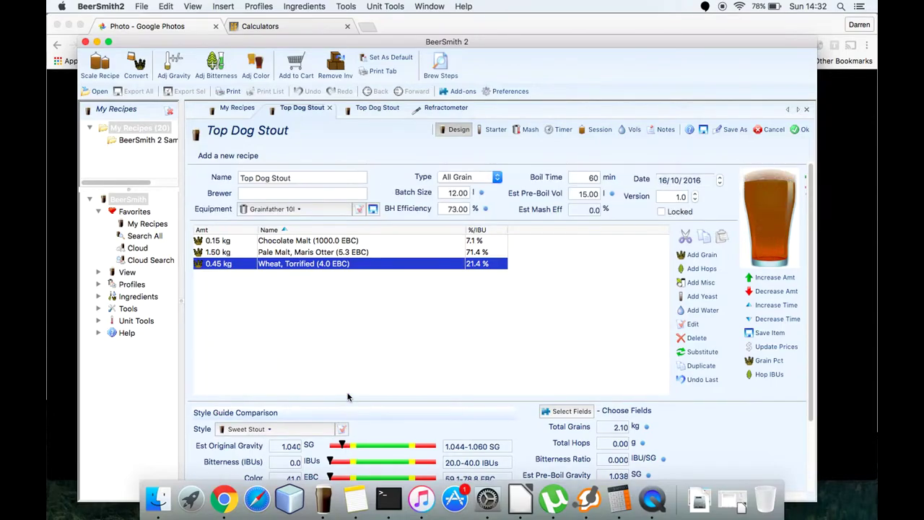
# Step: Set the Mash In step to 66 C for 60 min with 0 min rise time
pyautogui.click(524, 130)
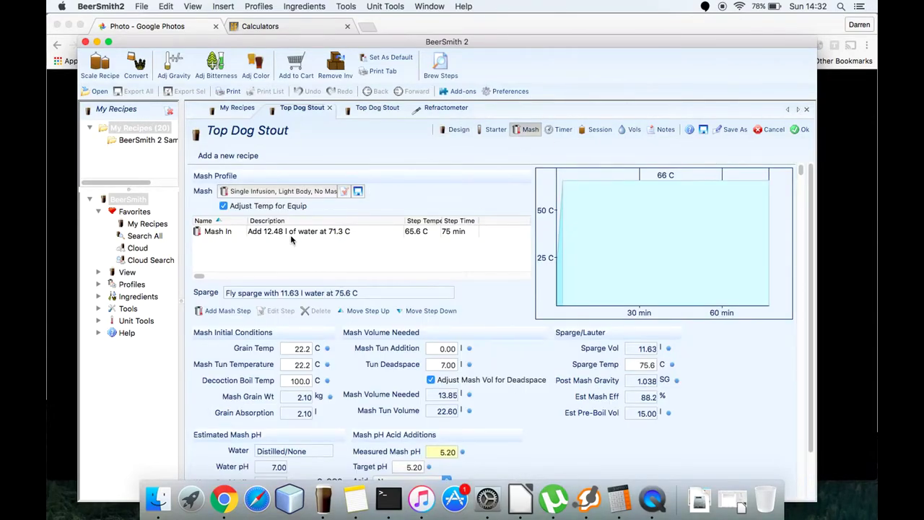
pyautogui.doubleClick(290, 234)
pyautogui.click(390, 234)
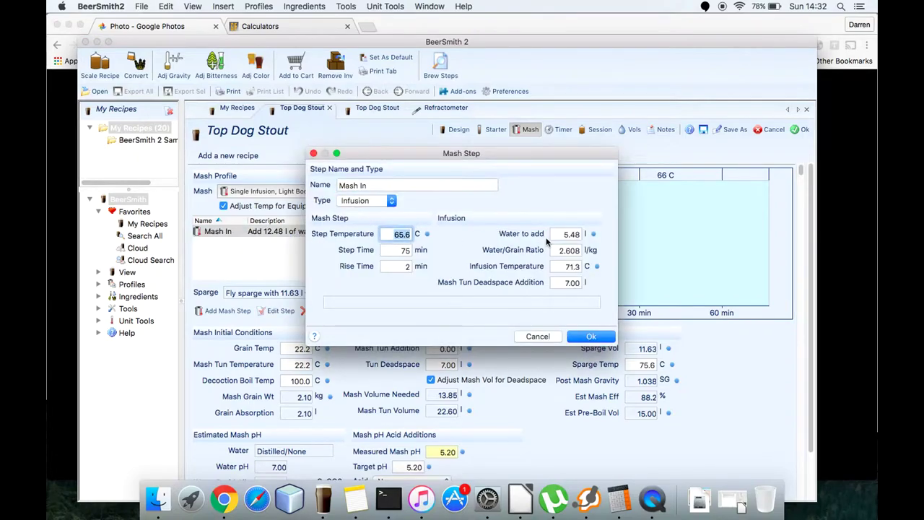
pyautogui.write('66')
pyautogui.click(402, 250)
pyautogui.write('60')
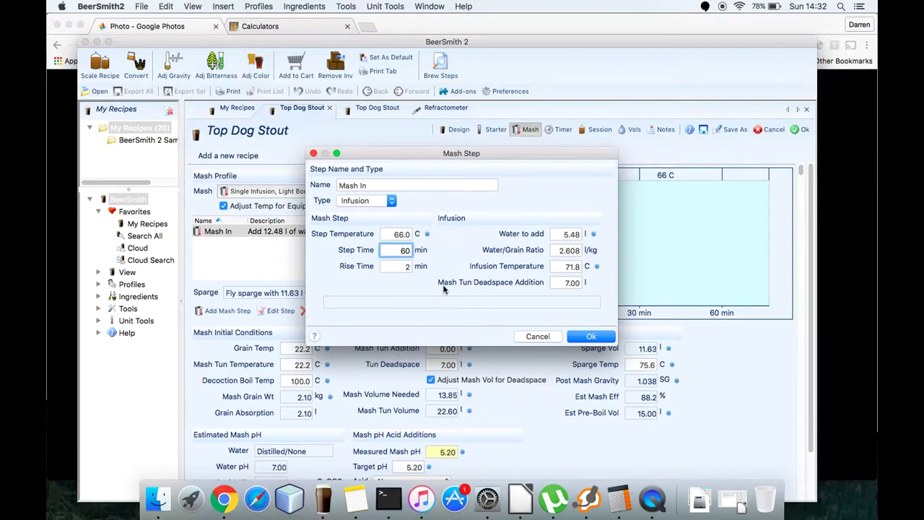
pyautogui.click(405, 267)
pyautogui.write('0')
pyautogui.click(588, 337)
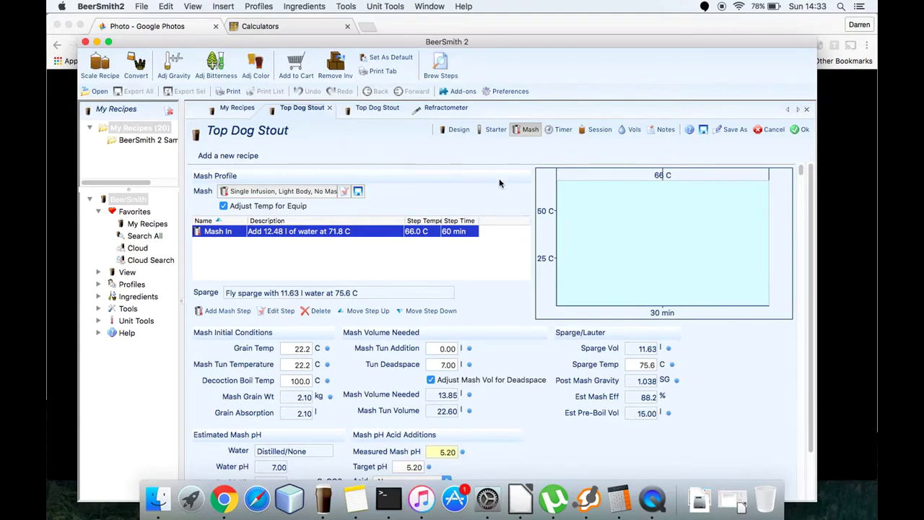
pyautogui.click(457, 129)
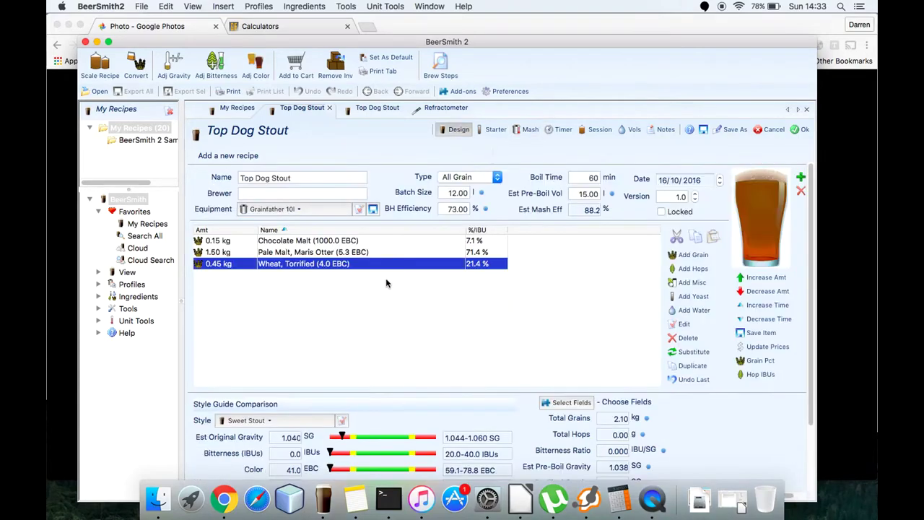
# Step: Add 1.0 pkg of SafAle English Ale (S-04) yeast, found by searching 'saf'
pyautogui.scroll(-3, 328, 340)
pyautogui.scroll(-1, 325, 354)
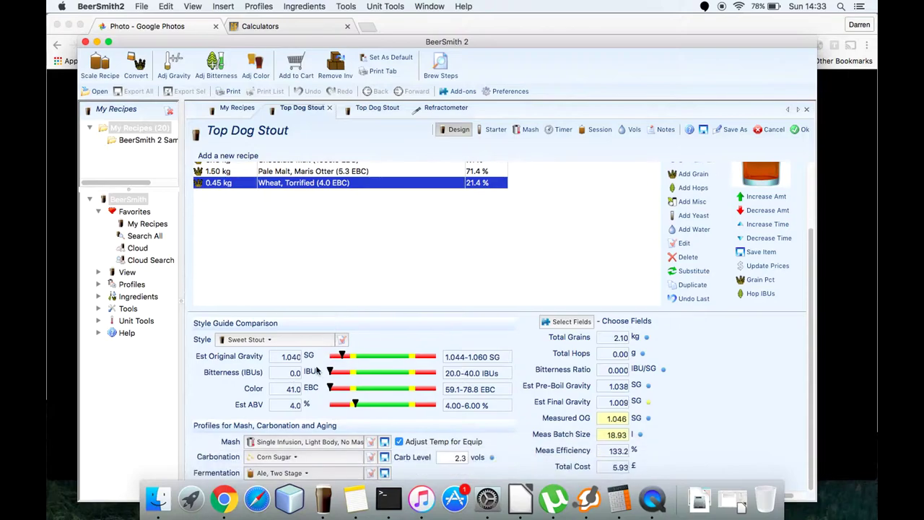
pyautogui.scroll(3, 333, 288)
pyautogui.scroll(2, 334, 293)
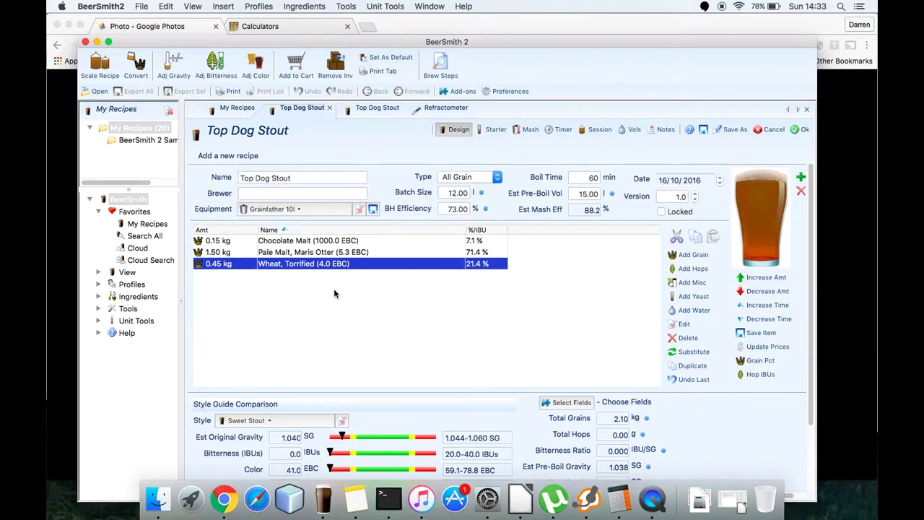
pyautogui.scroll(-3, 335, 295)
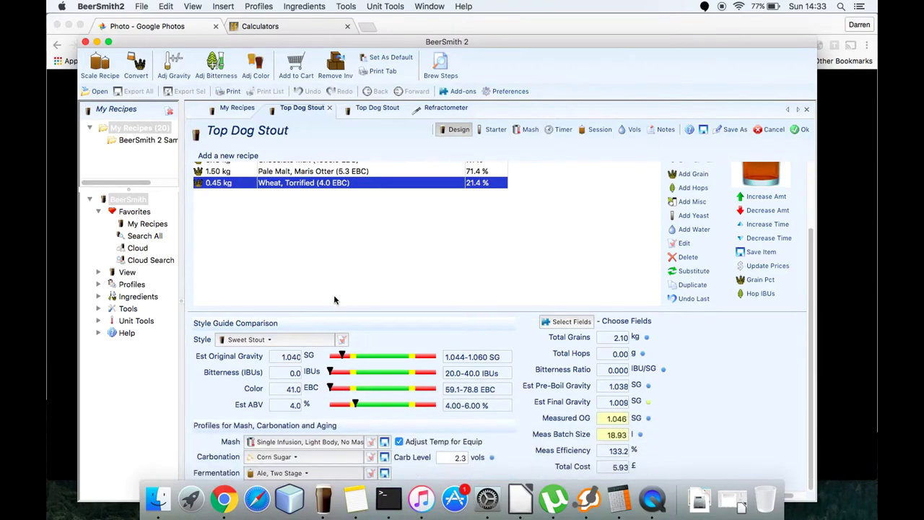
pyautogui.scroll(2, 334, 301)
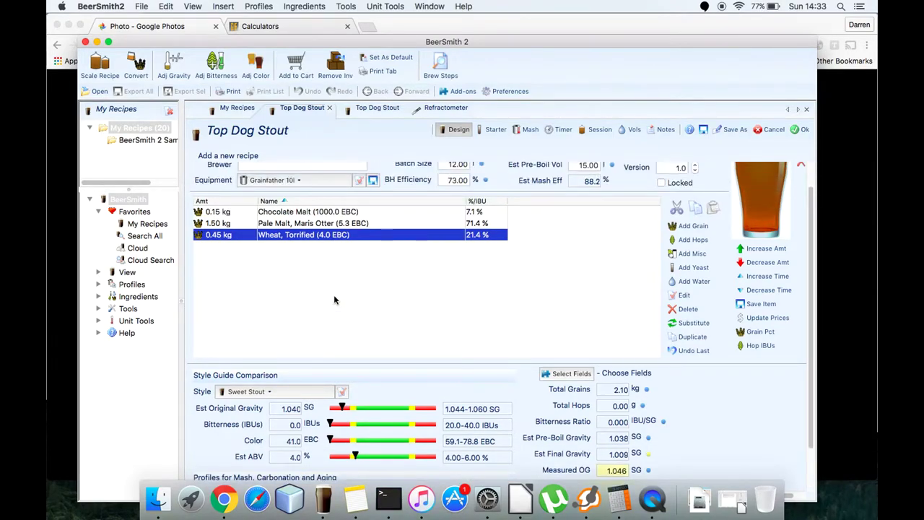
pyautogui.click(686, 268)
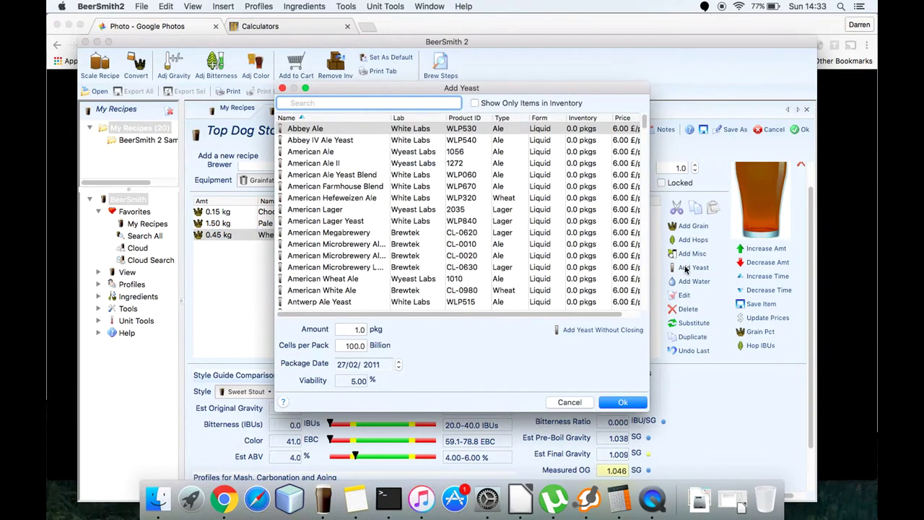
pyautogui.write('saf')
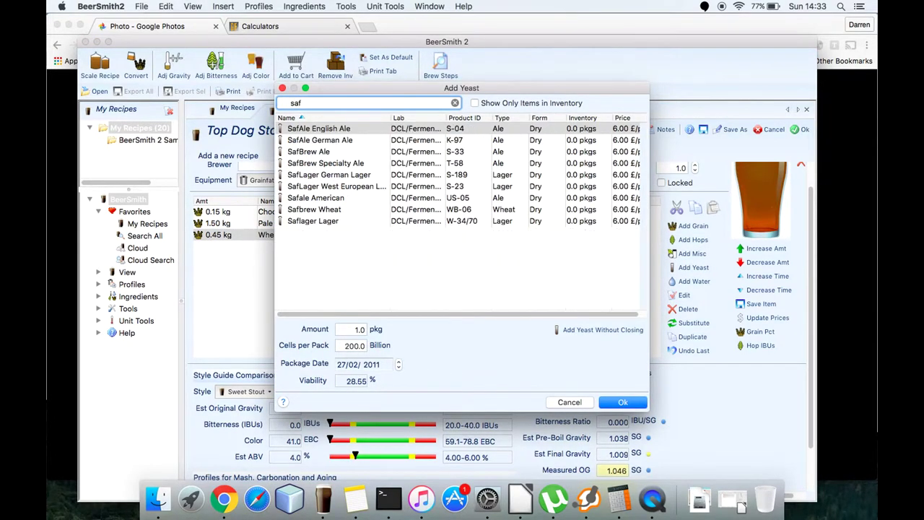
pyautogui.doubleClick(450, 130)
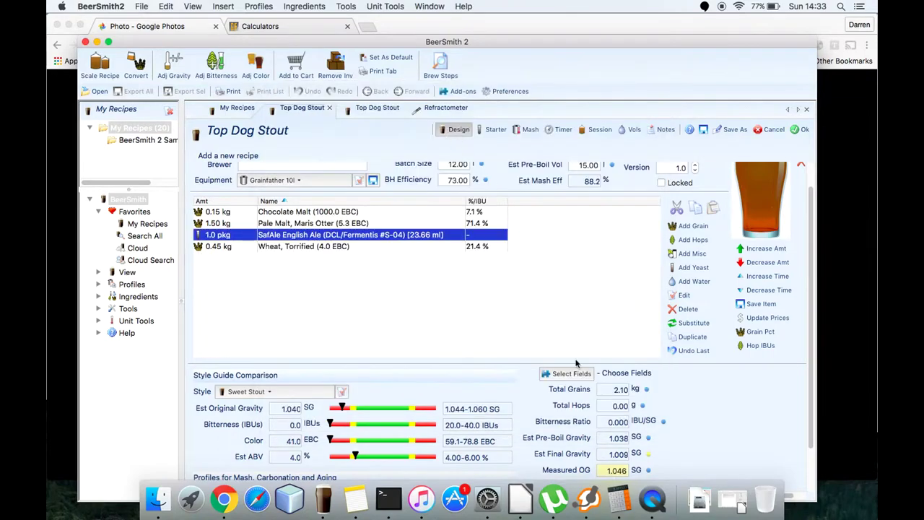
pyautogui.scroll(-3, 470, 249)
pyautogui.click(471, 256)
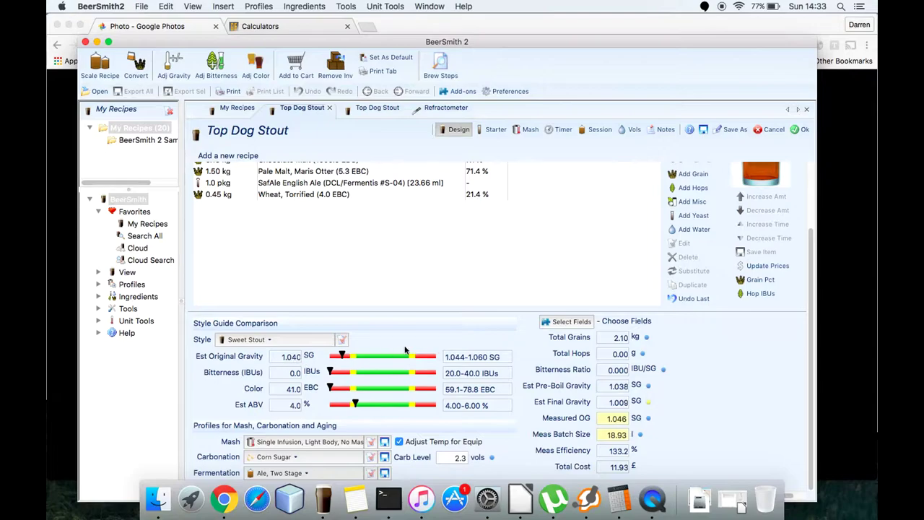
pyautogui.scroll(4, 495, 325)
pyautogui.scroll(1, 495, 325)
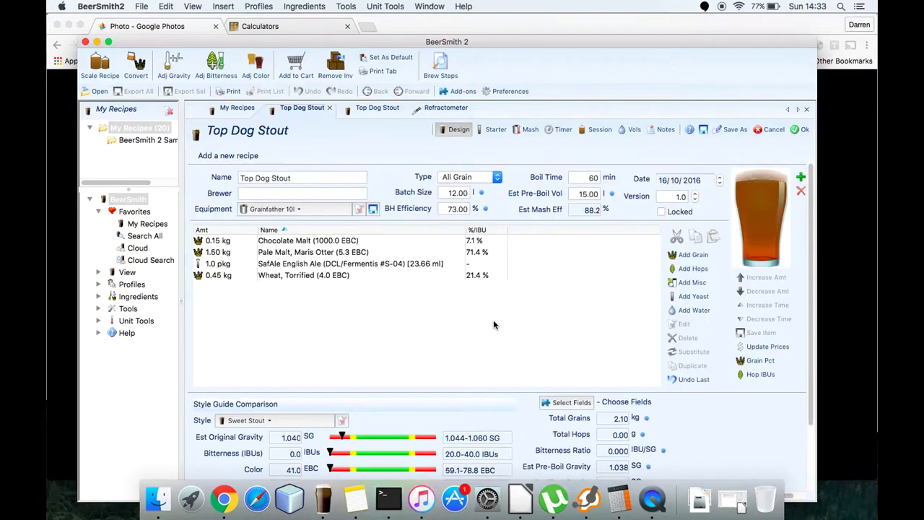
pyautogui.scroll(-3, 495, 325)
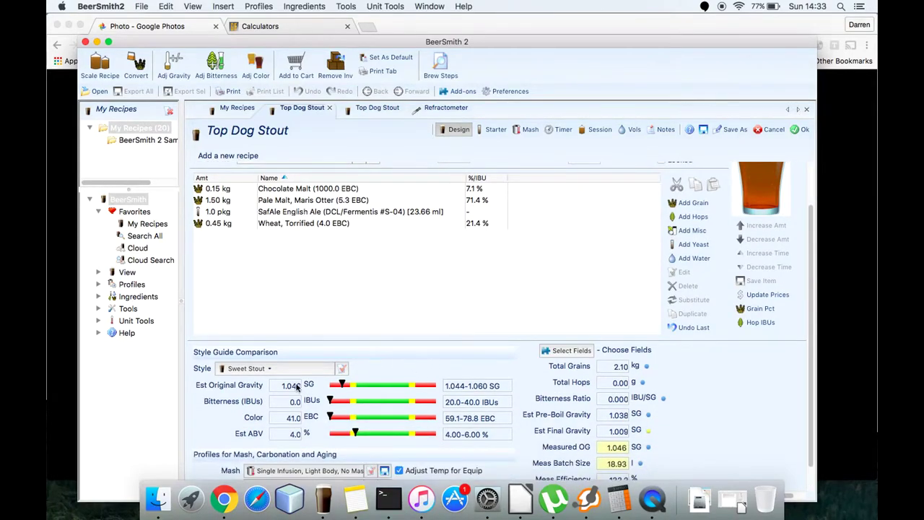
# Step: Scale the grain bill to a 1.050 target original gravity
pyautogui.doubleClick(385, 387)
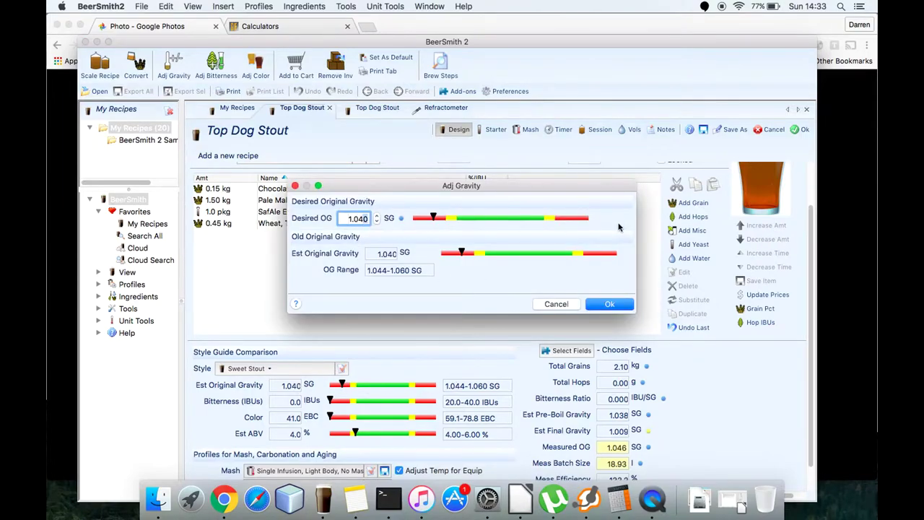
pyautogui.write('1.050')
pyautogui.click(609, 304)
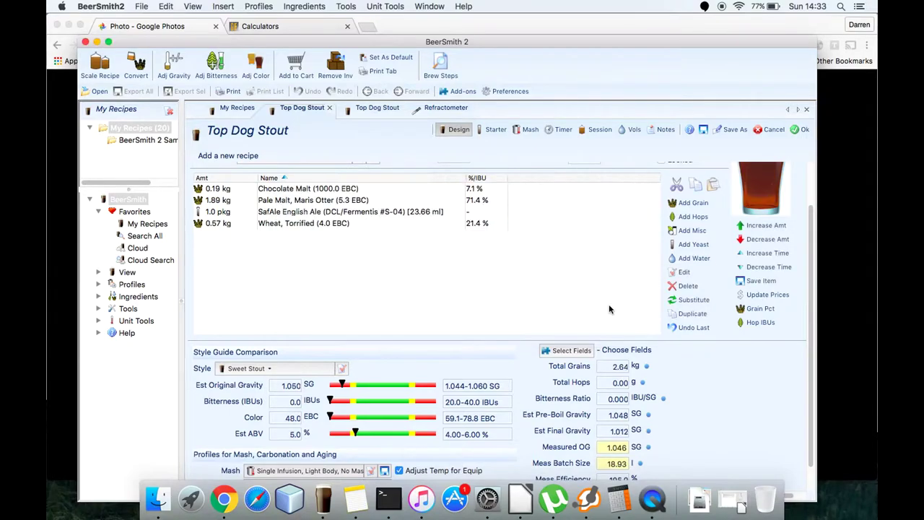
pyautogui.click(611, 304)
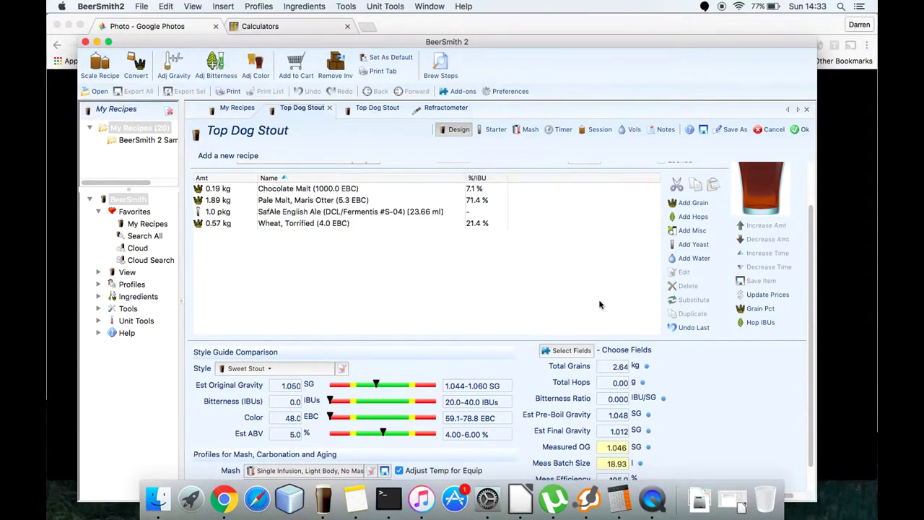
pyautogui.scroll(3, 224, 228)
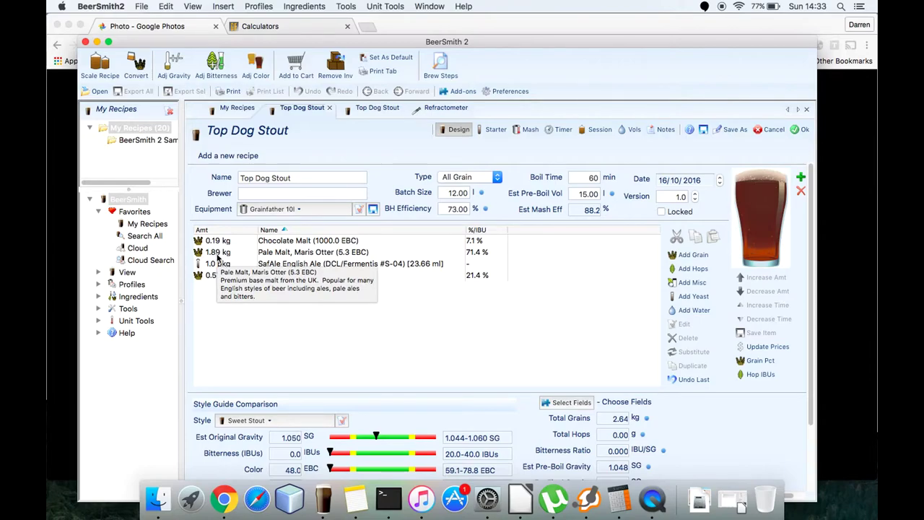
# Step: Set Pale Malt, Maris Otter to 2.00 kg and Wheat, Torrified to 0.60 kg
pyautogui.doubleClick(218, 255)
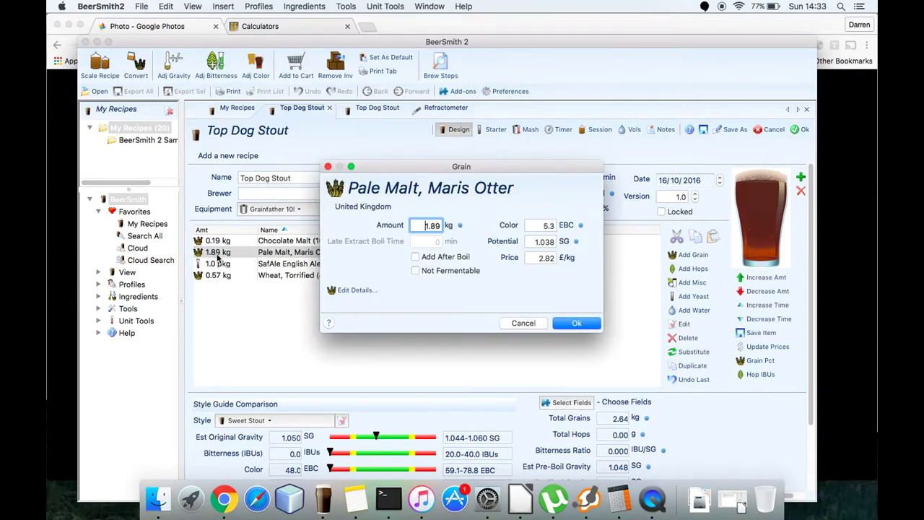
pyautogui.doubleClick(426, 226)
pyautogui.write('2')
pyautogui.click(578, 324)
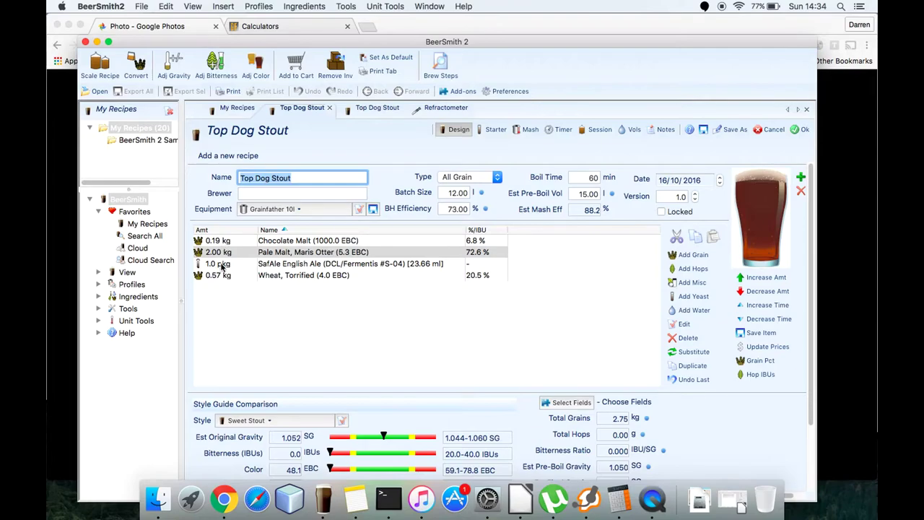
pyautogui.doubleClick(217, 277)
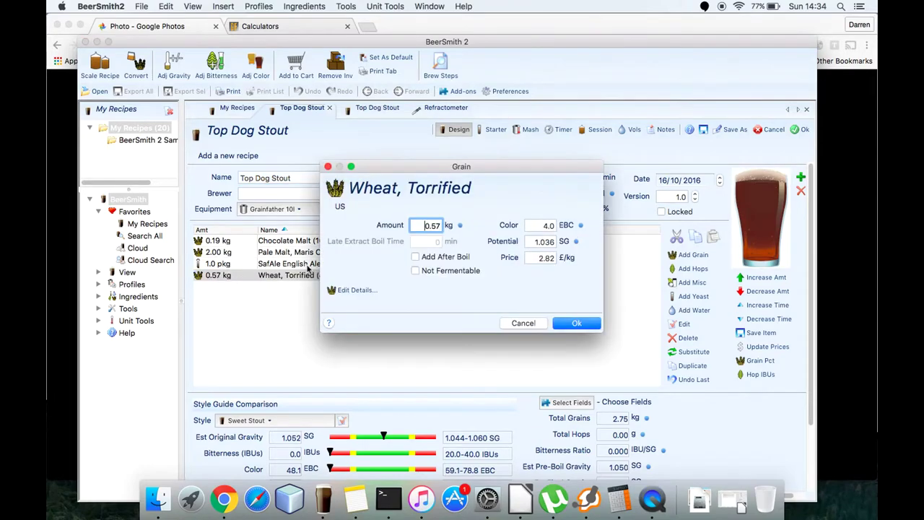
pyautogui.doubleClick(432, 226)
pyautogui.write('0.6')
pyautogui.click(579, 326)
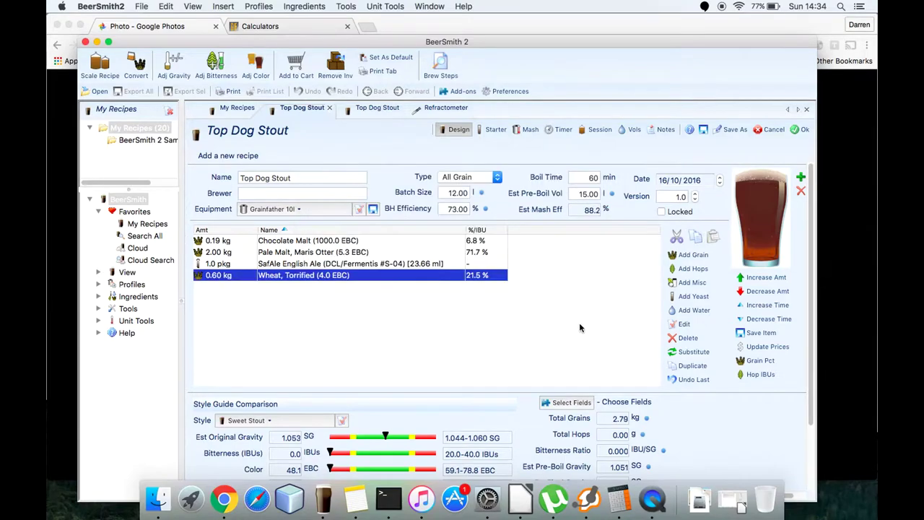
# Step: Fine-tune the Maris Otter amount through 1.80 and 1.90 kg to a final 1.85 kg
pyautogui.doubleClick(240, 255)
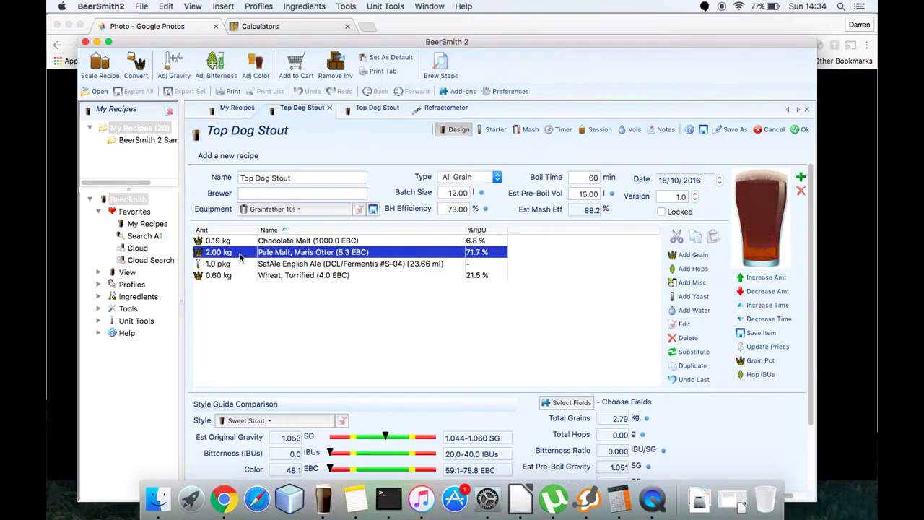
pyautogui.doubleClick(427, 225)
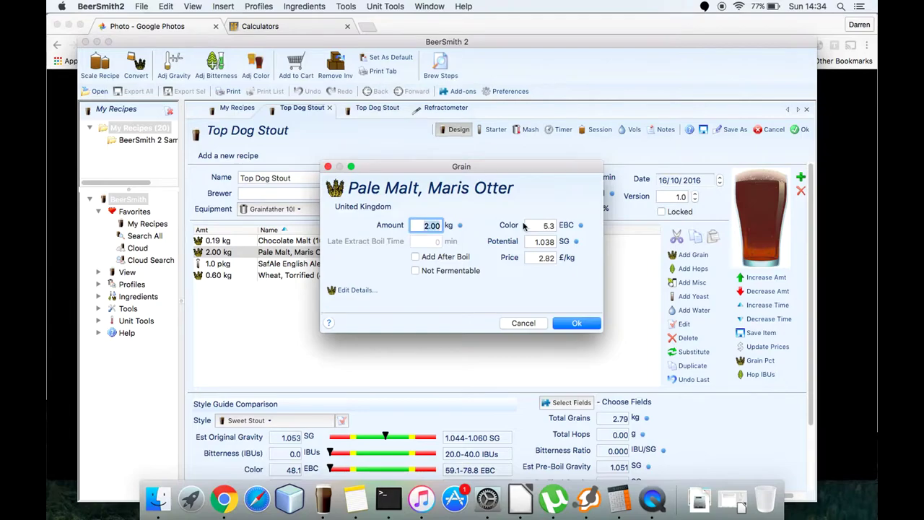
pyautogui.write('2')
pyautogui.write('.8')
pyautogui.click(577, 323)
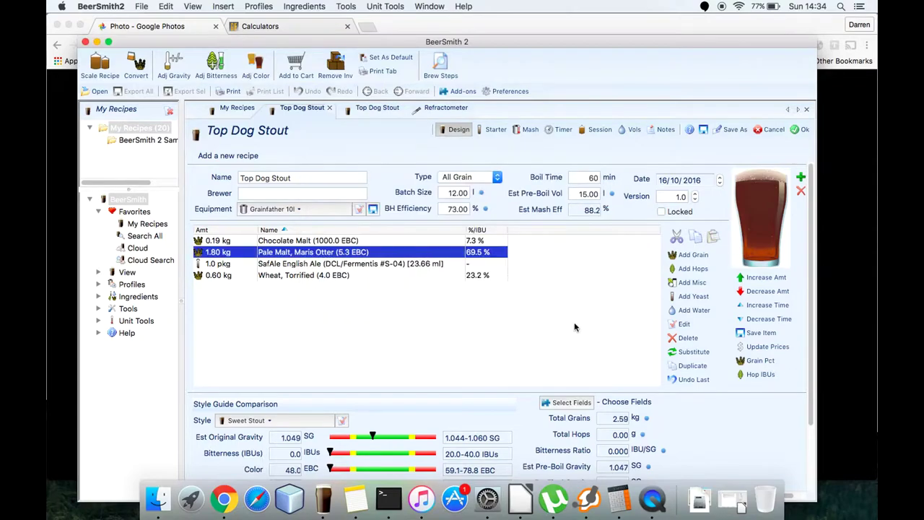
pyautogui.doubleClick(225, 254)
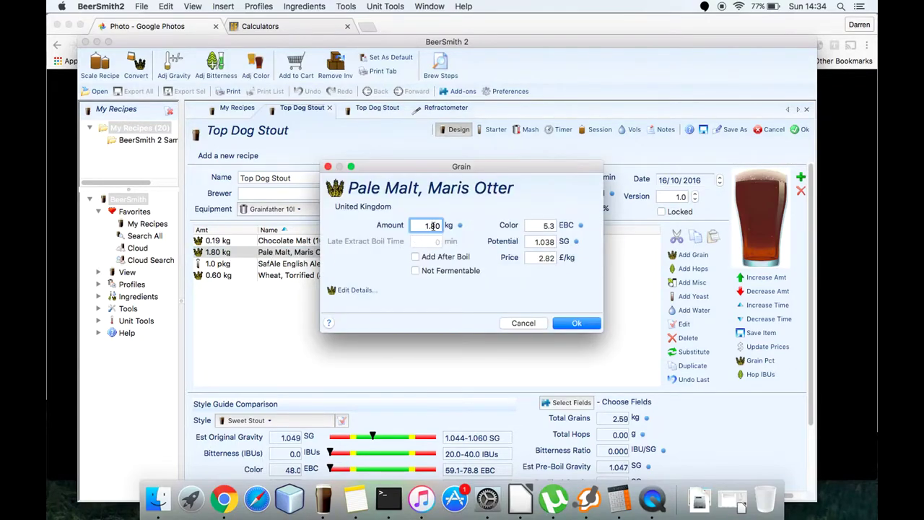
pyautogui.doubleClick(427, 225)
pyautogui.write('1.9')
pyautogui.click(583, 322)
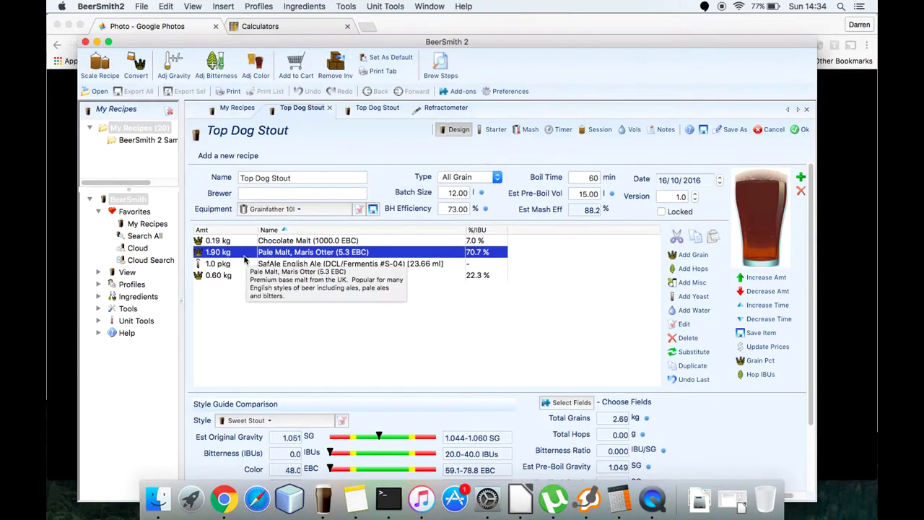
pyautogui.doubleClick(246, 254)
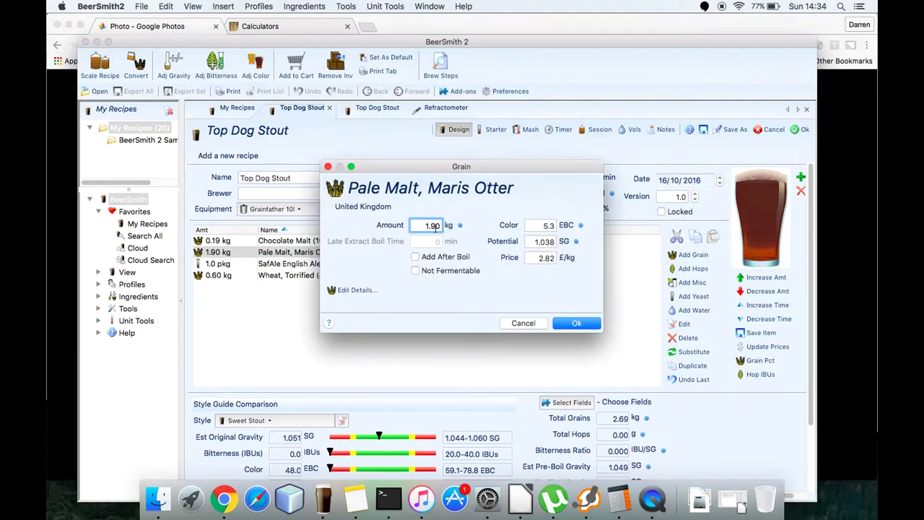
pyautogui.write('1.85')
pyautogui.click(577, 323)
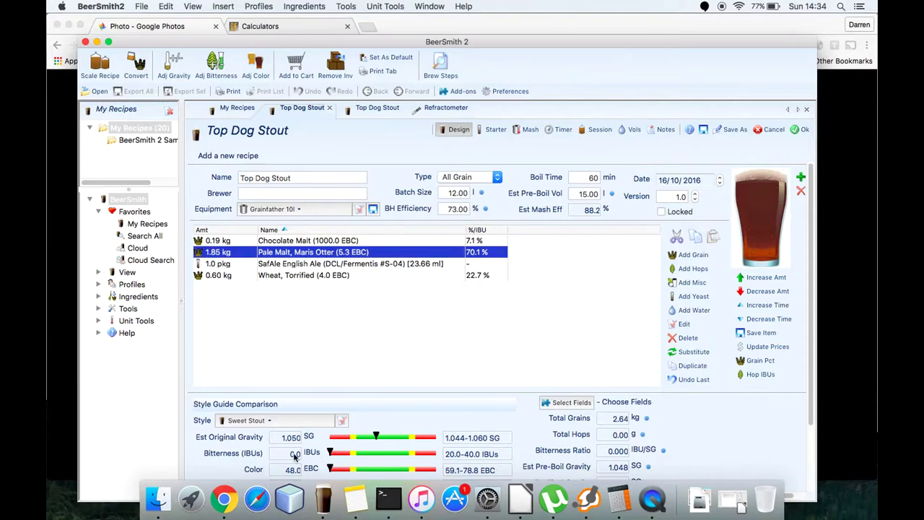
pyautogui.scroll(-2, 354, 441)
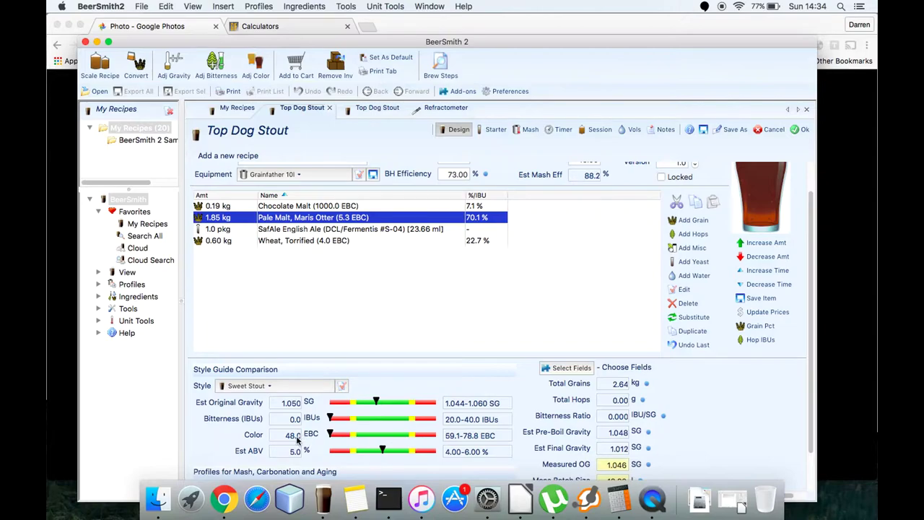
# Step: Zoom into the recipe photo to check its figures against the Top Dog Stout recipe
pyautogui.press('super+Tab')
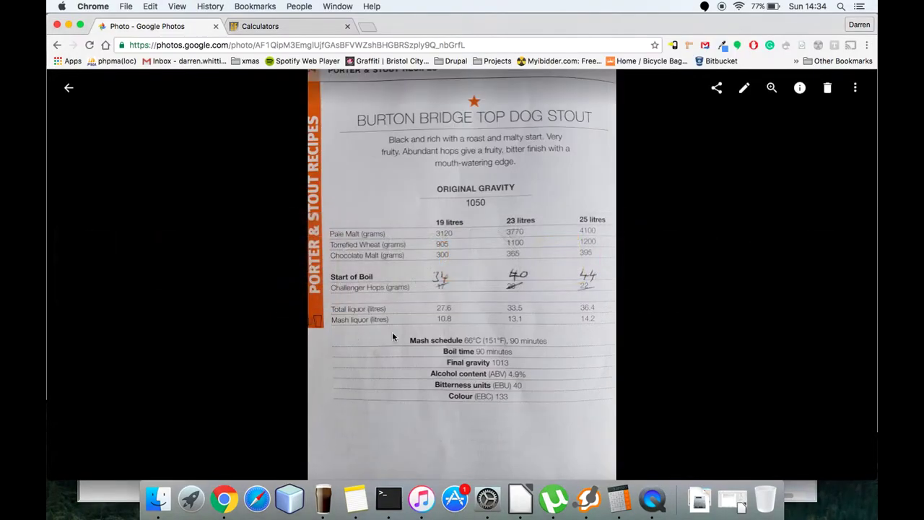
pyautogui.scroll(5, 512, 343)
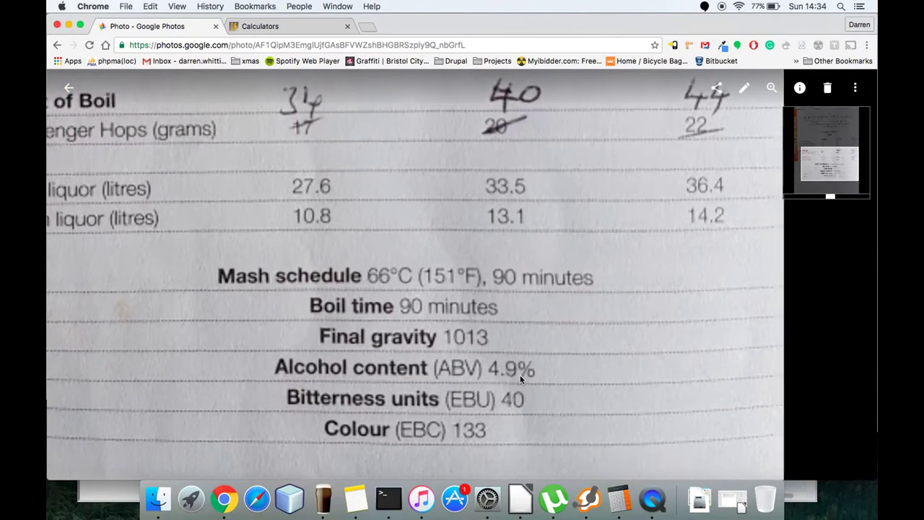
pyautogui.scroll(-2, 520, 375)
pyautogui.scroll(-3, 520, 375)
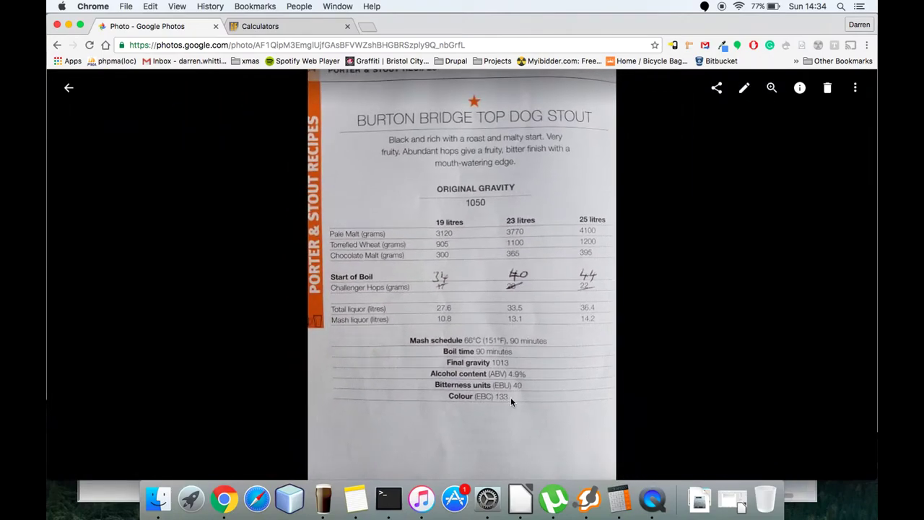
pyautogui.press('super+Tab')
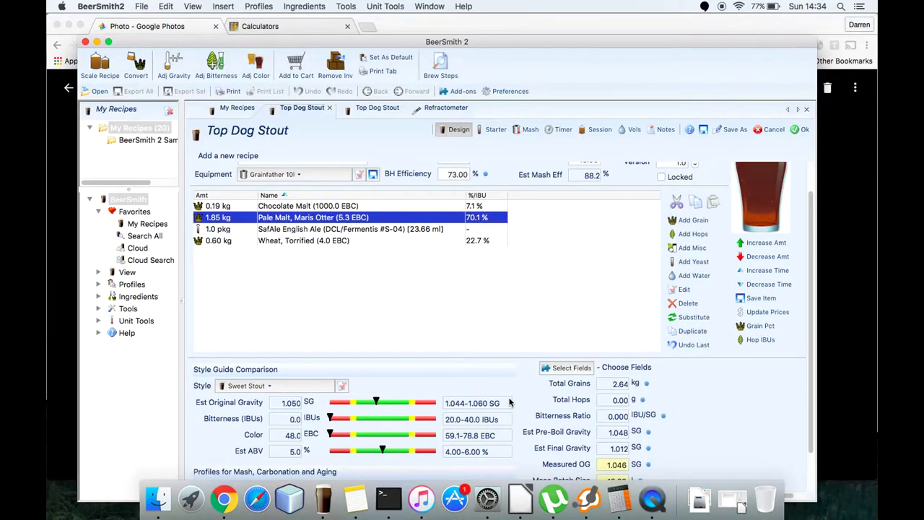
pyautogui.press('super+Tab')
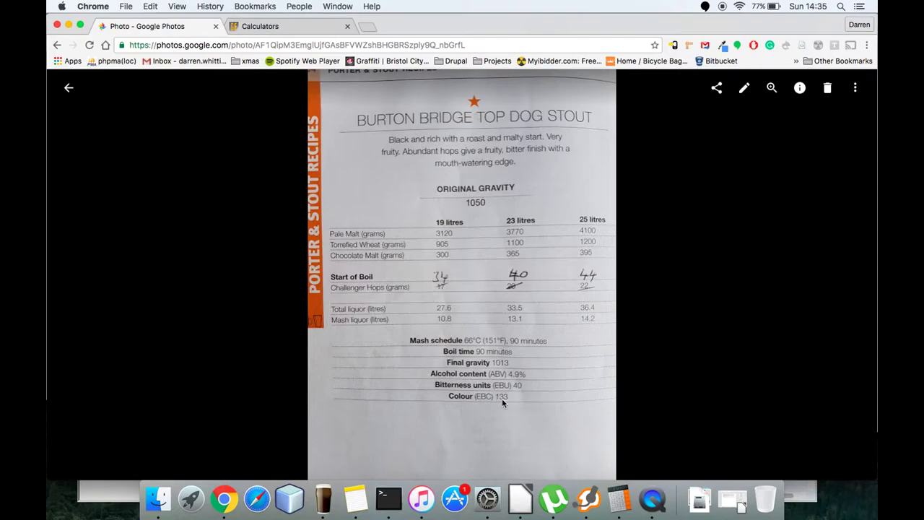
pyautogui.press('super+Tab')
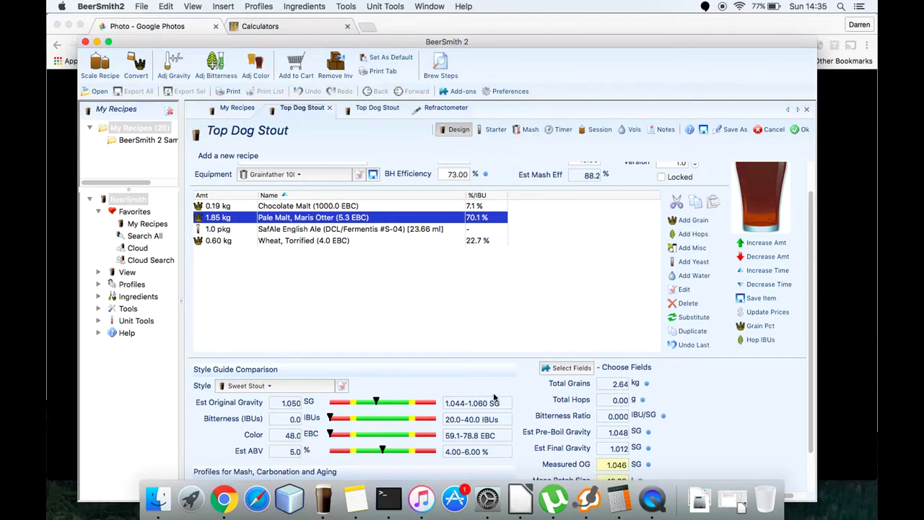
pyautogui.scroll(-2, 495, 397)
pyautogui.scroll(3, 494, 397)
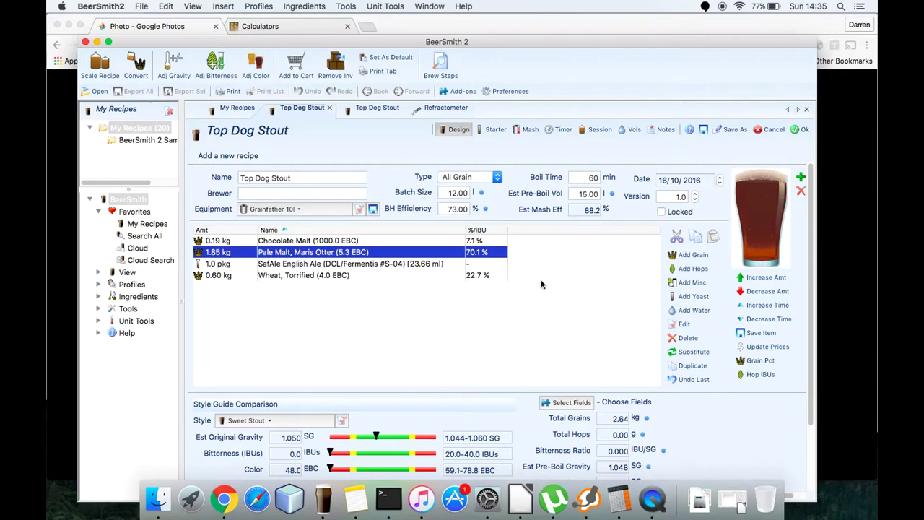
# Step: Review the Top Dog Stout reference page's Challenger hop amounts, then switch to the browser
pyautogui.scroll(-1, 542, 283)
pyautogui.scroll(-5, 542, 284)
pyautogui.scroll(6, 541, 284)
pyautogui.scroll(-2, 531, 287)
pyautogui.scroll(2, 532, 286)
pyautogui.moveTo(487, 281)
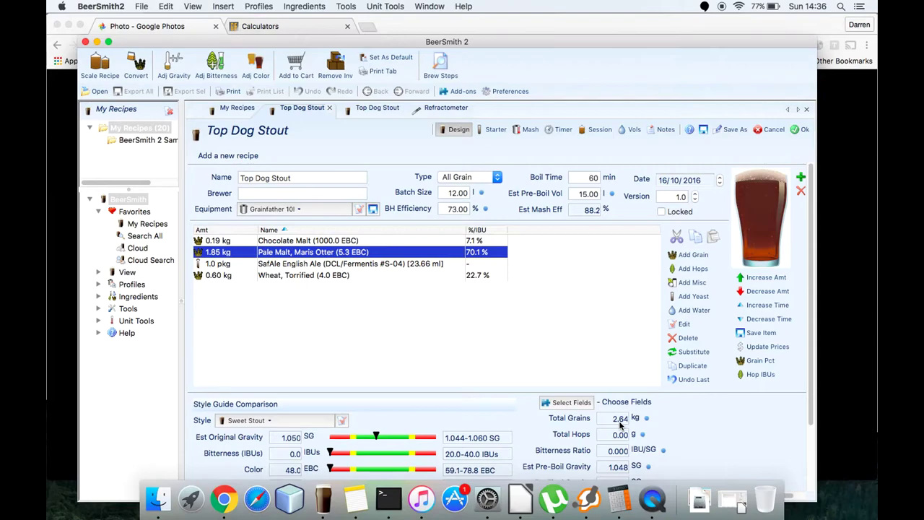
pyautogui.press('super+Tab')
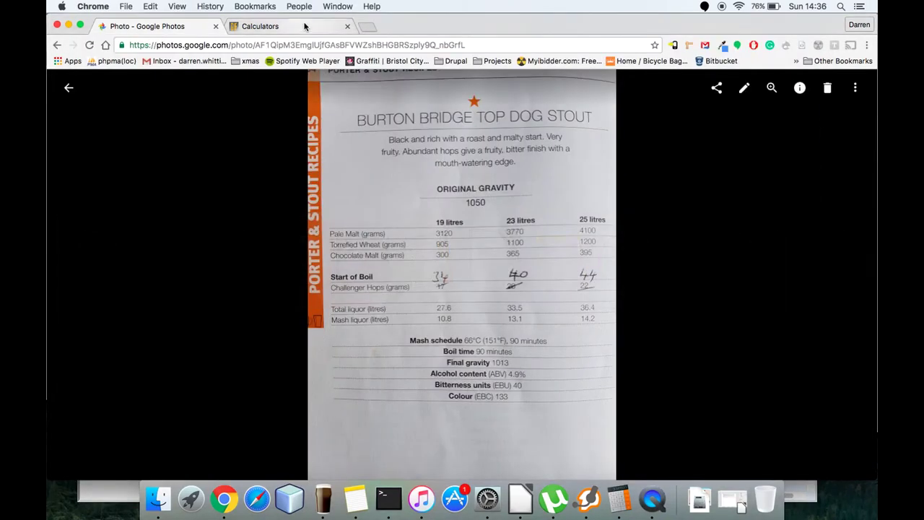
# Step: Calculate water for a 12 L batch with 2.64 kg grain: 10.63 L mash, 8.48 L sparge
pyautogui.click(303, 28)
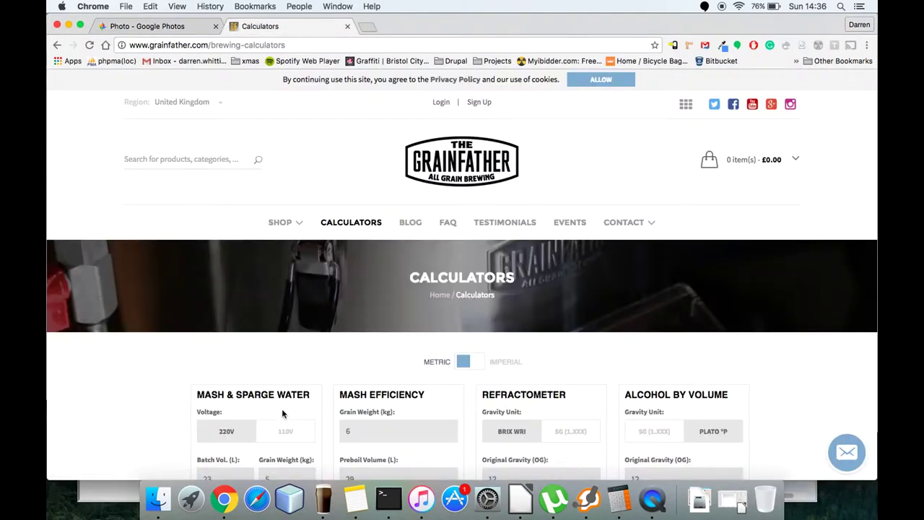
pyautogui.scroll(-8, 251, 193)
pyautogui.scroll(4, 250, 190)
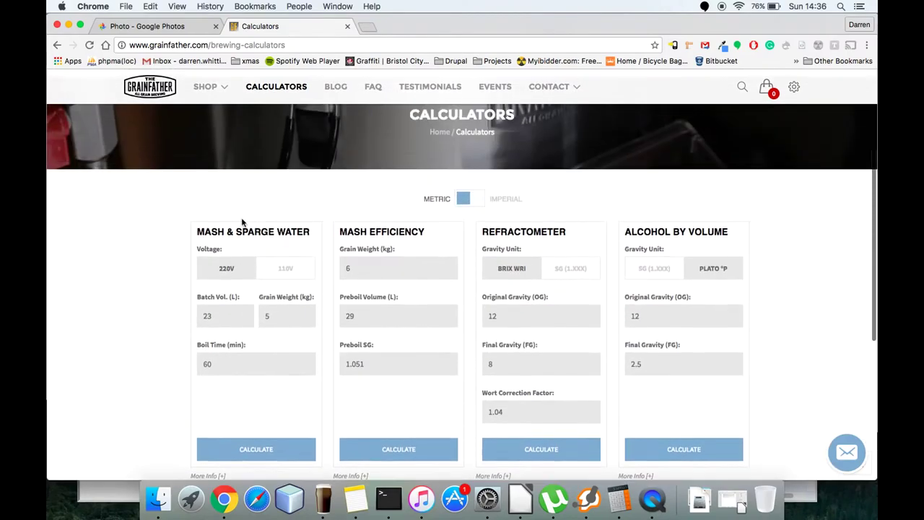
pyautogui.doubleClick(217, 318)
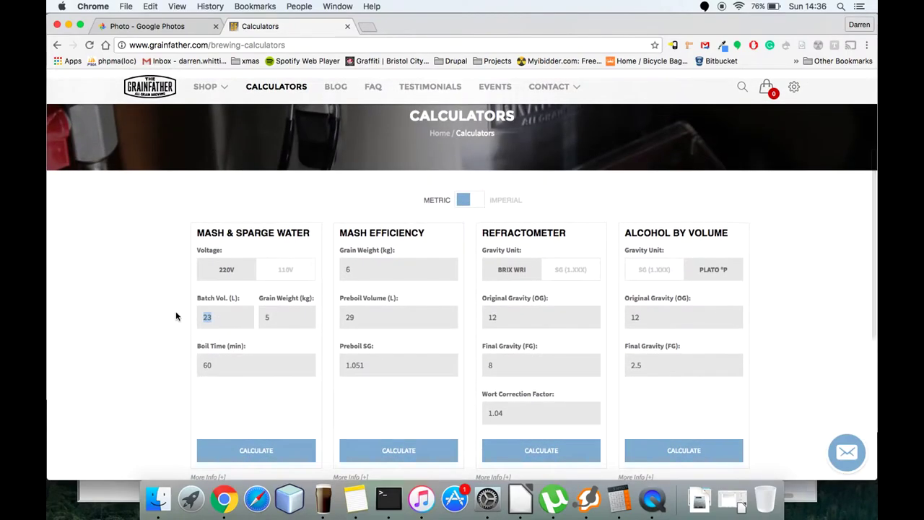
pyautogui.write('12')
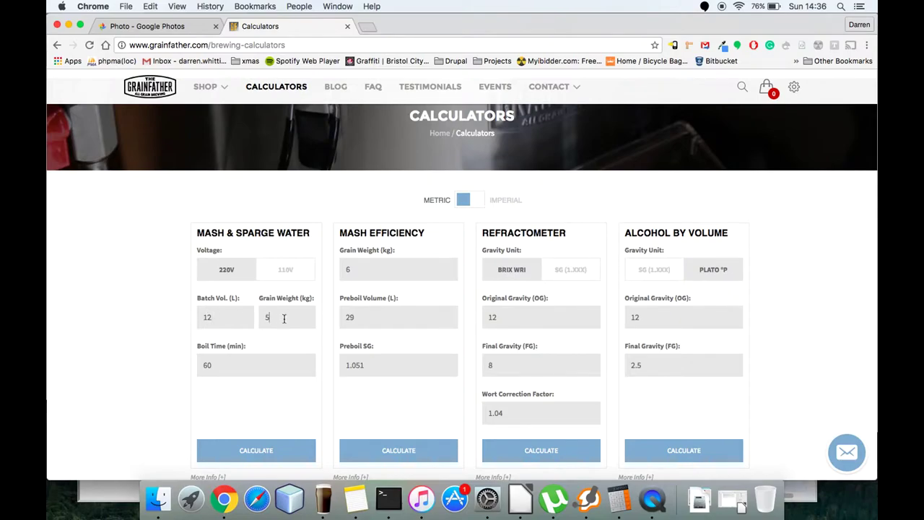
pyautogui.moveTo(284, 319); pyautogui.dragTo(259, 318)
pyautogui.write('2.')
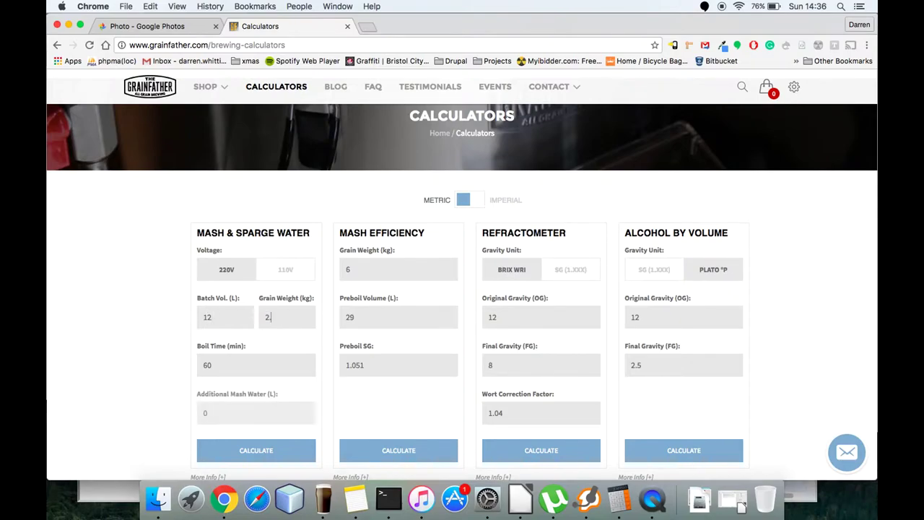
pyautogui.write('64')
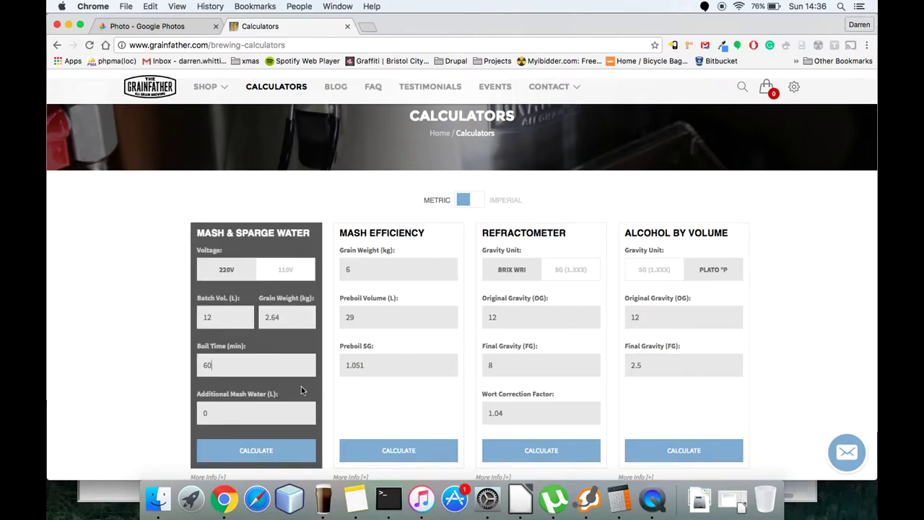
pyautogui.scroll(-1, 317, 388)
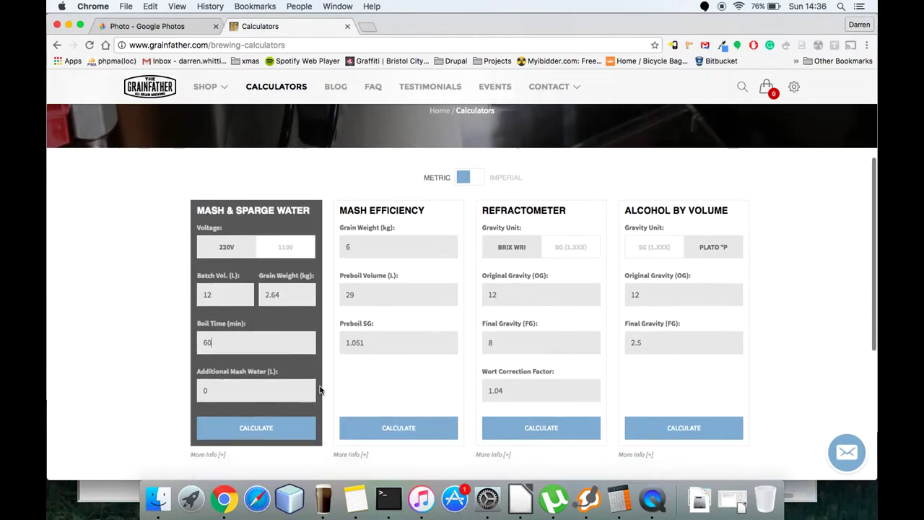
pyautogui.scroll(-5, 242, 336)
pyautogui.click(241, 331)
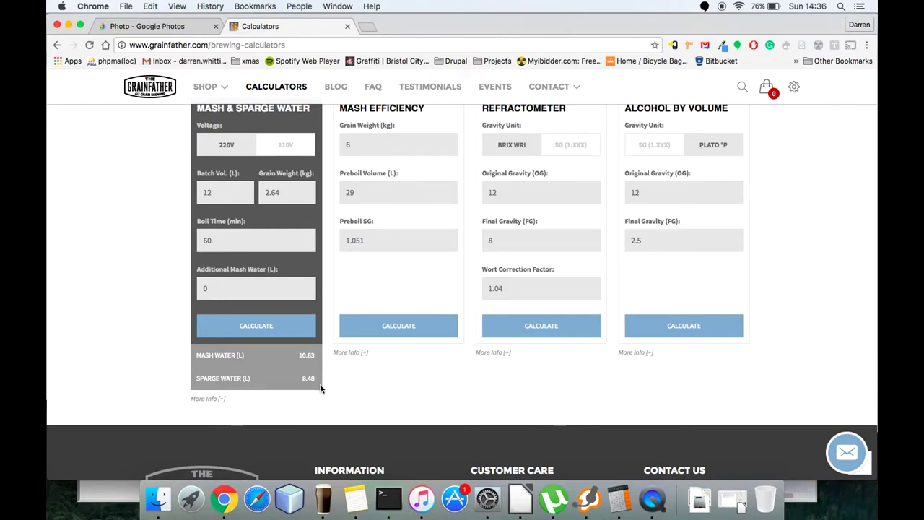
# Step: Record 10.63 and 8.48 in the Top Dog Stout notes, then search Launchpad for 'ca'
pyautogui.press('super+Tab')
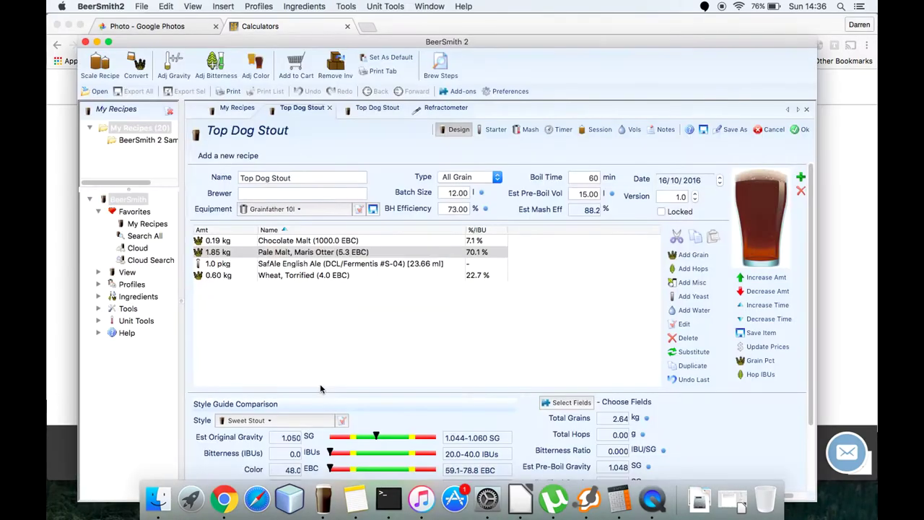
pyautogui.click(666, 130)
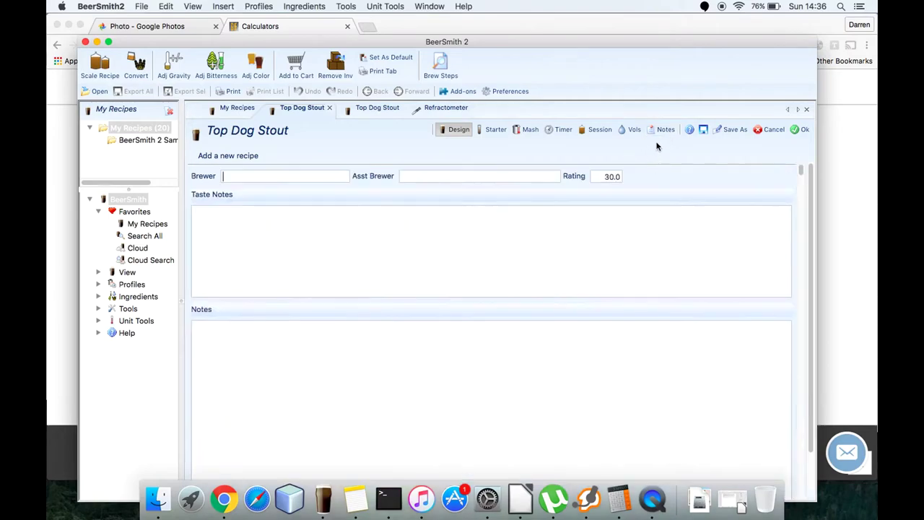
pyautogui.click(202, 341)
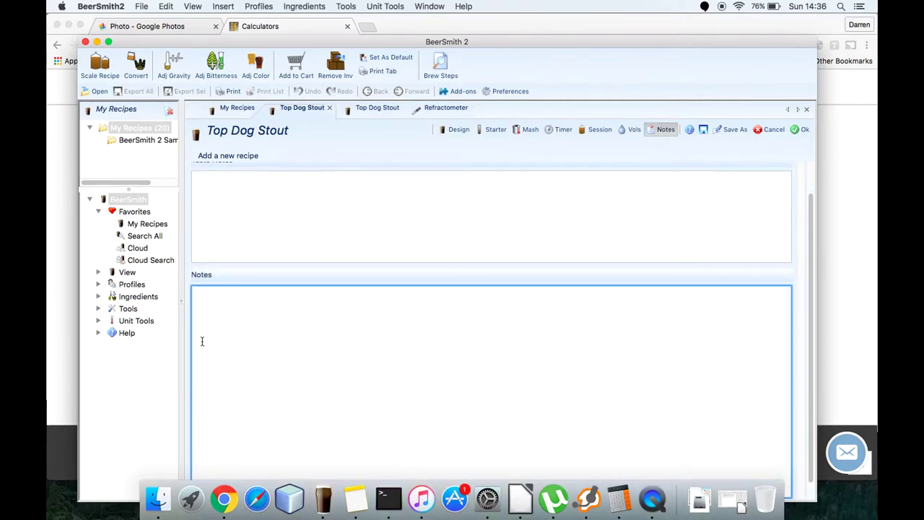
pyautogui.write('10.63')
pyautogui.press('super+Tab')
pyautogui.press('super+Tab')
pyautogui.write('8.48')
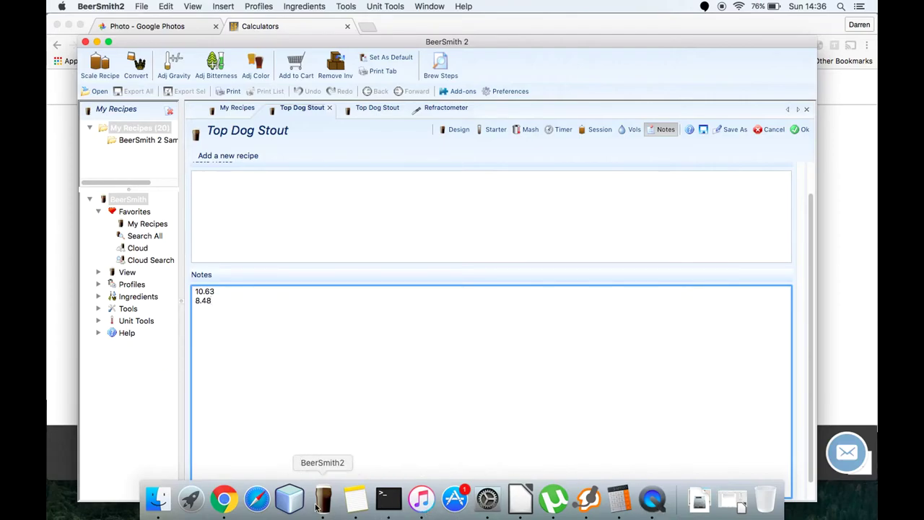
pyautogui.click(192, 502)
pyautogui.write('ca')
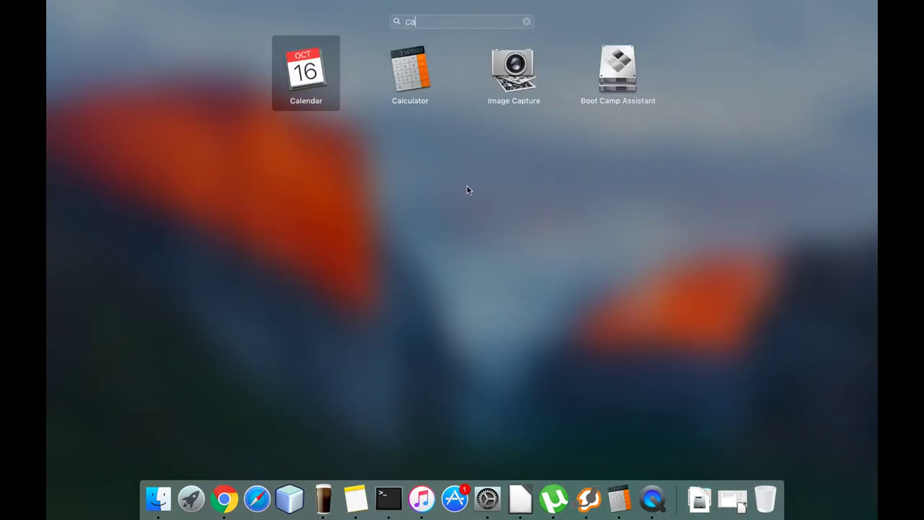
# Step: Launch Calculator and enter 10.63, clearing a mistyped first attempt
pyautogui.click(408, 66)
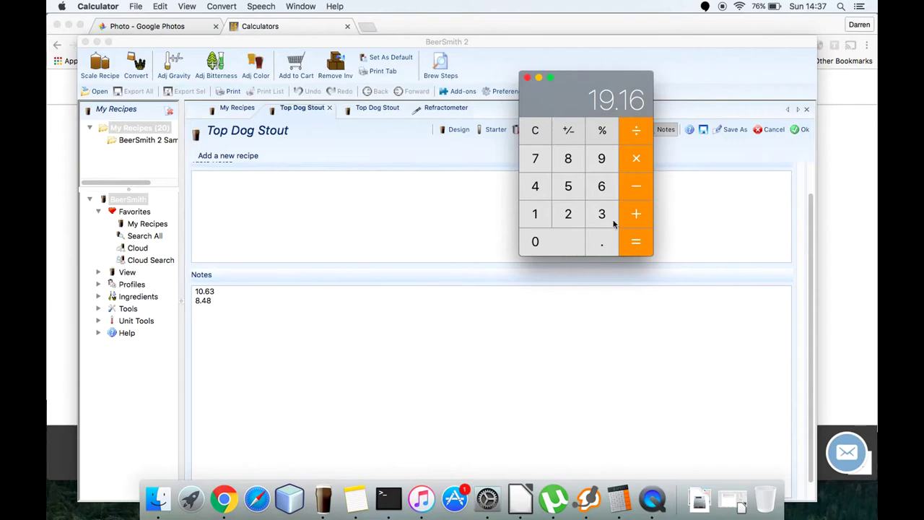
pyautogui.click(535, 213)
pyautogui.click(552, 242)
pyautogui.click(611, 246)
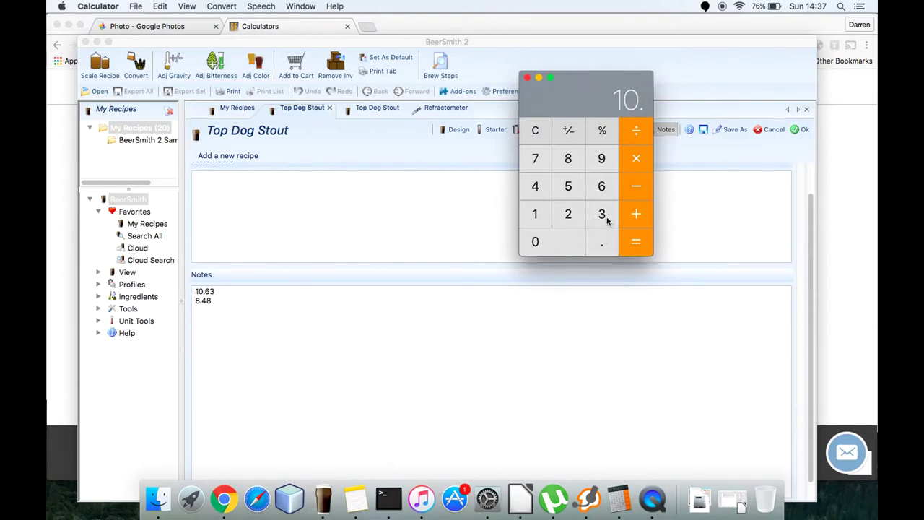
pyautogui.click(604, 215)
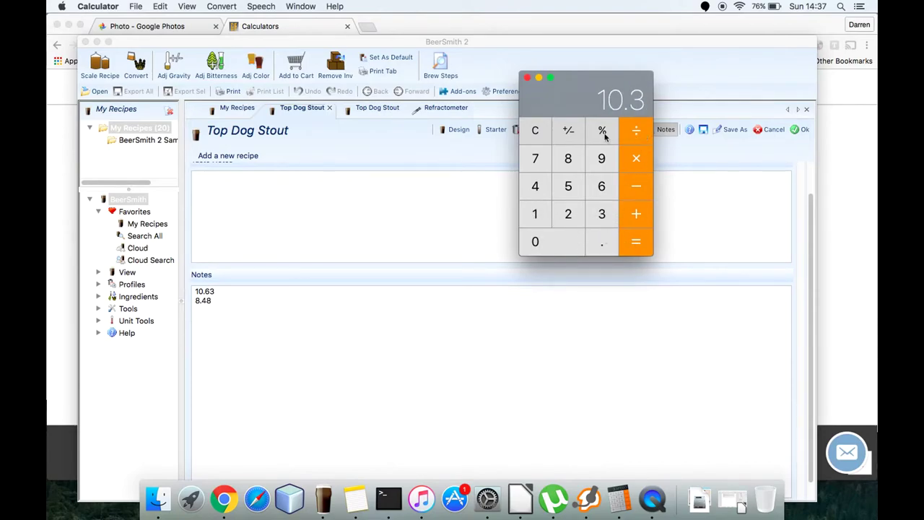
pyautogui.click(549, 133)
pyautogui.click(542, 212)
pyautogui.click(548, 246)
pyautogui.click(609, 250)
pyautogui.click(605, 186)
pyautogui.click(604, 213)
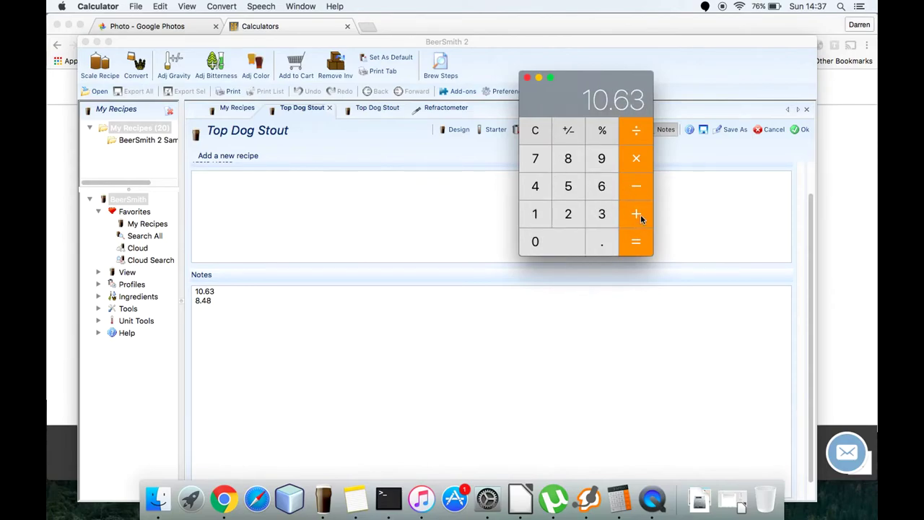
# Step: Add 8.48 to get the 19.11 total, then close Calculator
pyautogui.click(639, 215)
pyautogui.click(568, 162)
pyautogui.click(602, 244)
pyautogui.click(537, 190)
pyautogui.click(569, 161)
pyautogui.click(635, 242)
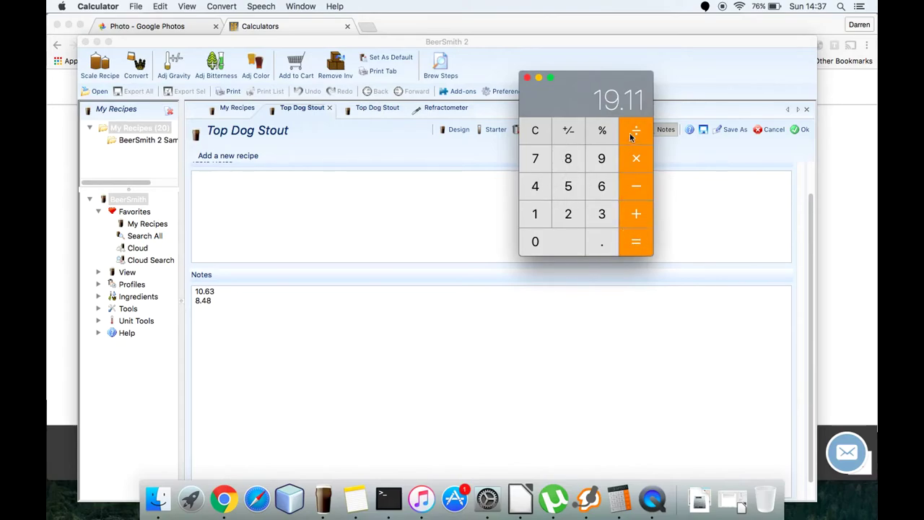
pyautogui.click(528, 77)
# Step: Reopen the Top Dog Stout recipe in its Design view
pyautogui.click(233, 108)
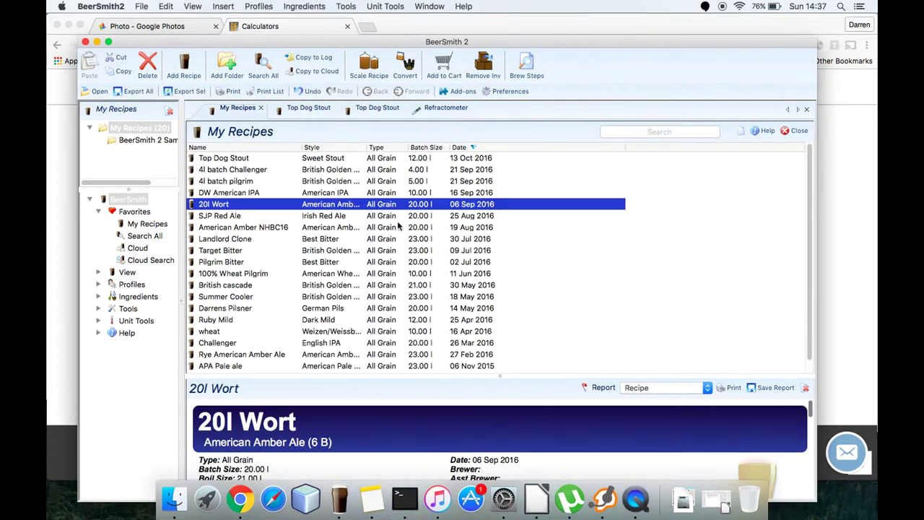
pyautogui.click(295, 109)
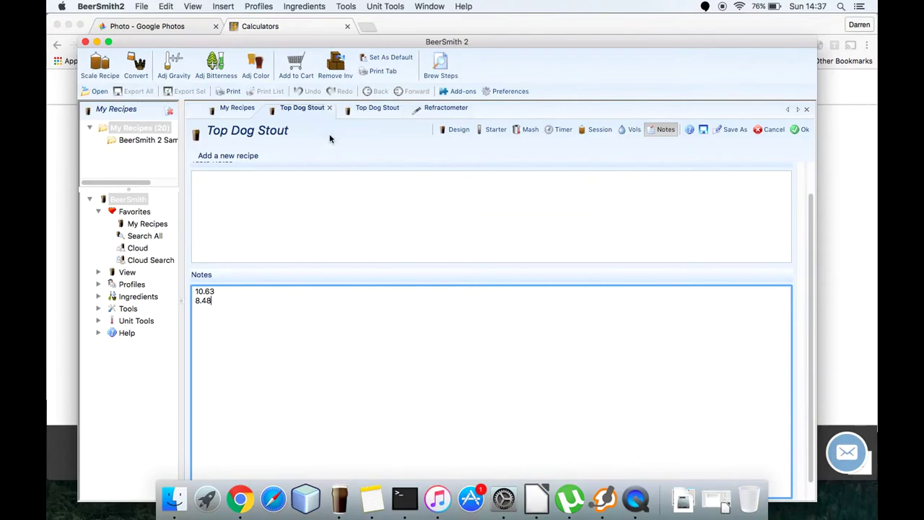
pyautogui.click(455, 133)
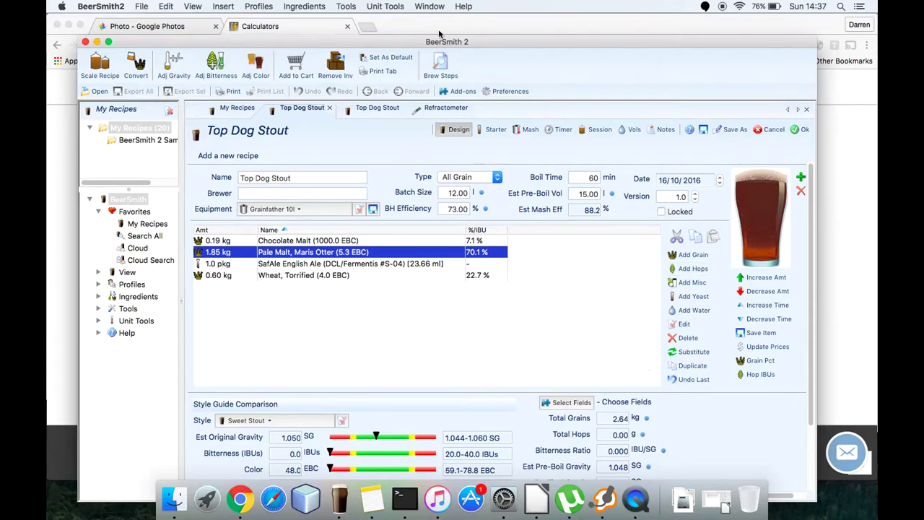
# Step: Use the Water Profile Tool for 19.00 l Bristol (plain) water: 3.0 g gypsum, 1.0 g Epsom salt
pyautogui.click(318, 9)
pyautogui.moveTo(346, 9)
pyautogui.click(367, 21)
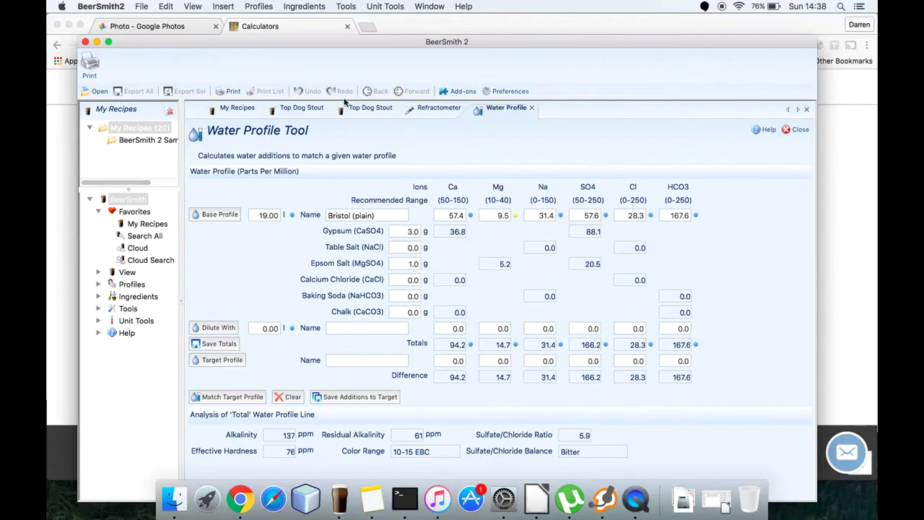
pyautogui.click(239, 109)
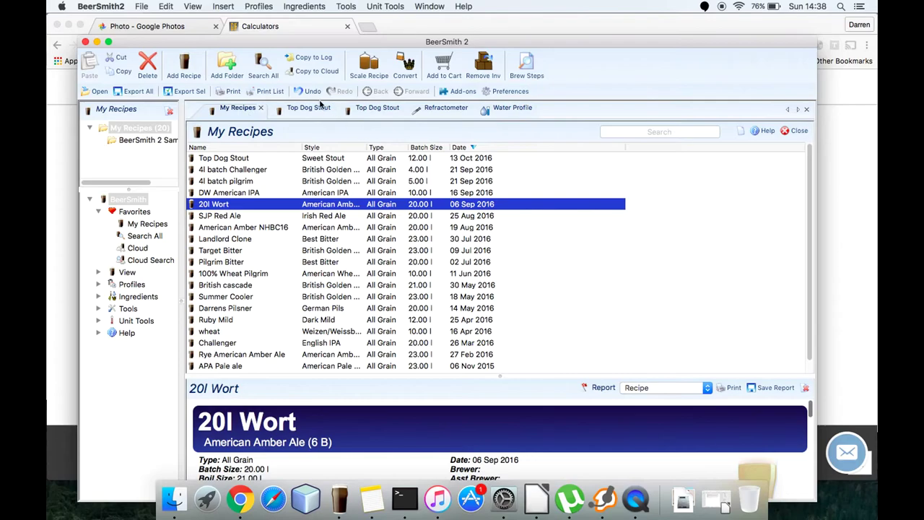
# Step: Add 19.1 l of Bristol (plain) water to Top Dog Stout, including its mineral additions
pyautogui.click(322, 109)
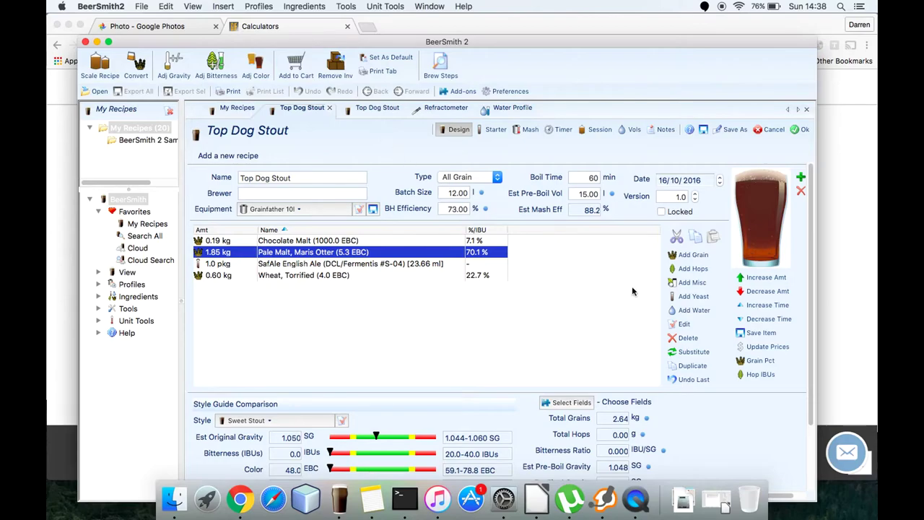
pyautogui.click(683, 310)
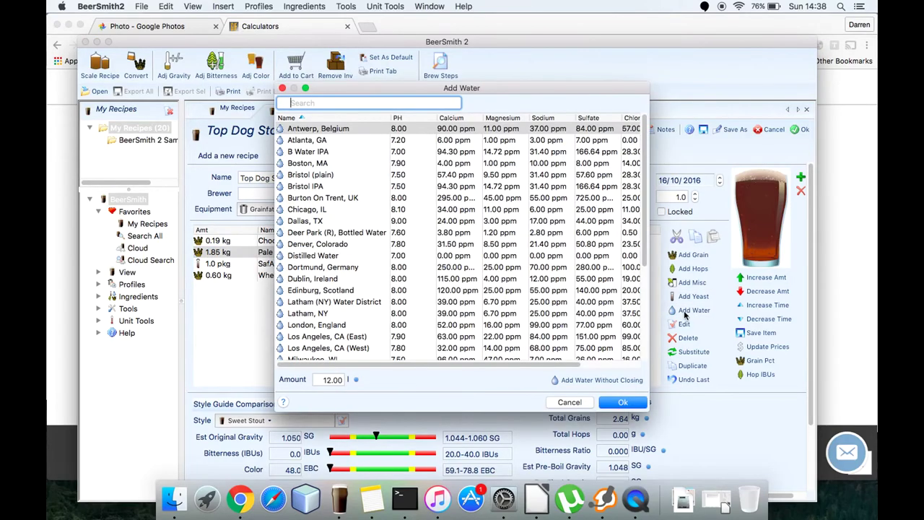
pyautogui.click(307, 177)
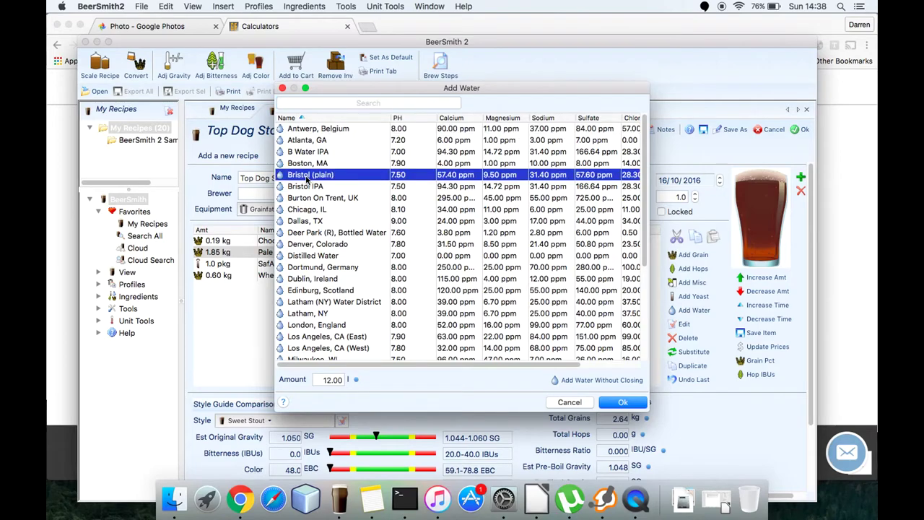
pyautogui.click(332, 378)
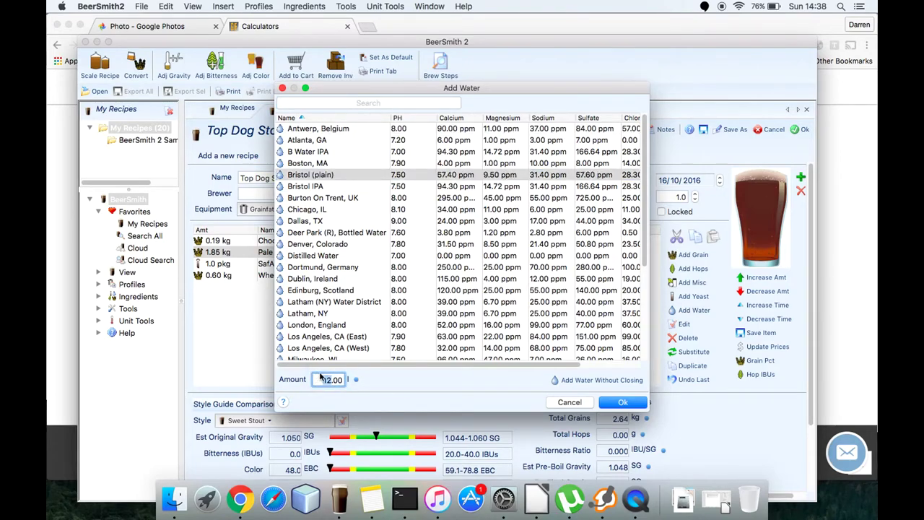
pyautogui.press('BackSpace')
pyautogui.press('super+Tab')
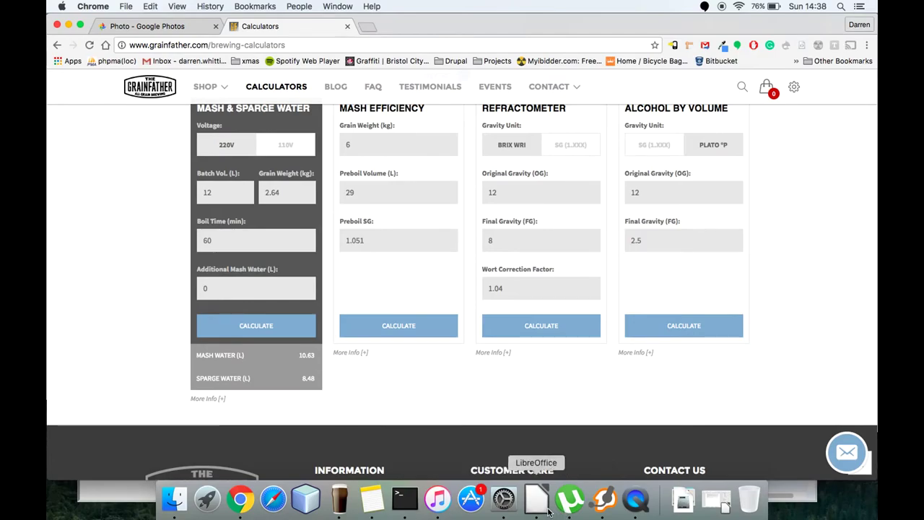
pyautogui.press('super+Tab')
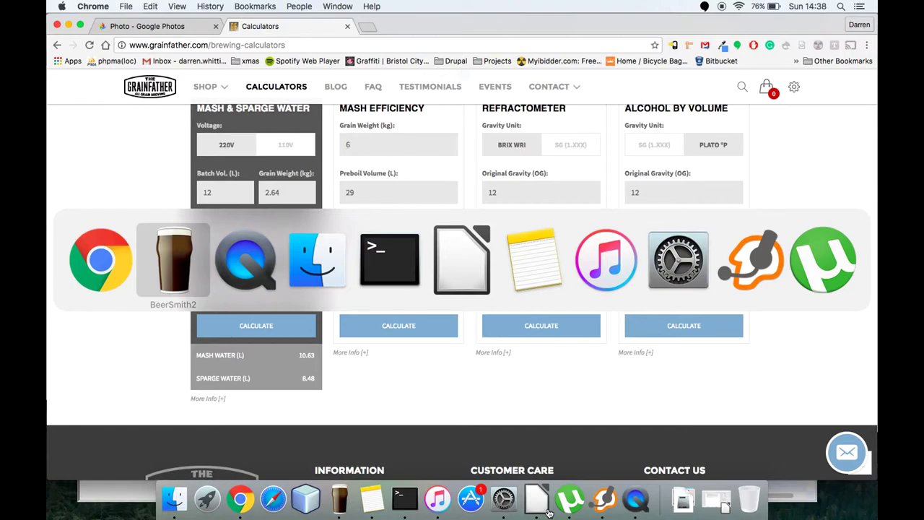
pyautogui.press('Tab')
pyautogui.press('Tab')
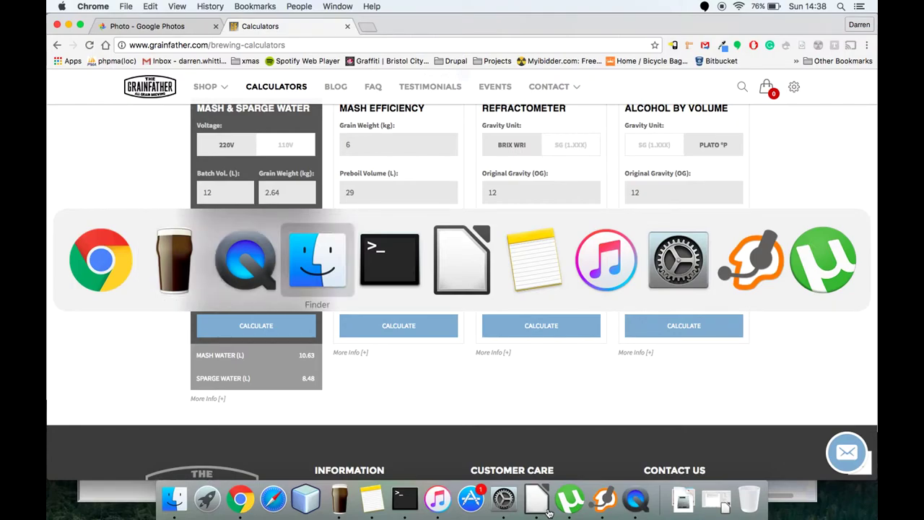
pyautogui.hotkey('shift', 'Tab')
pyautogui.hotkey('shift', 'Tab')
pyautogui.hotkey('shift', 'Tab')
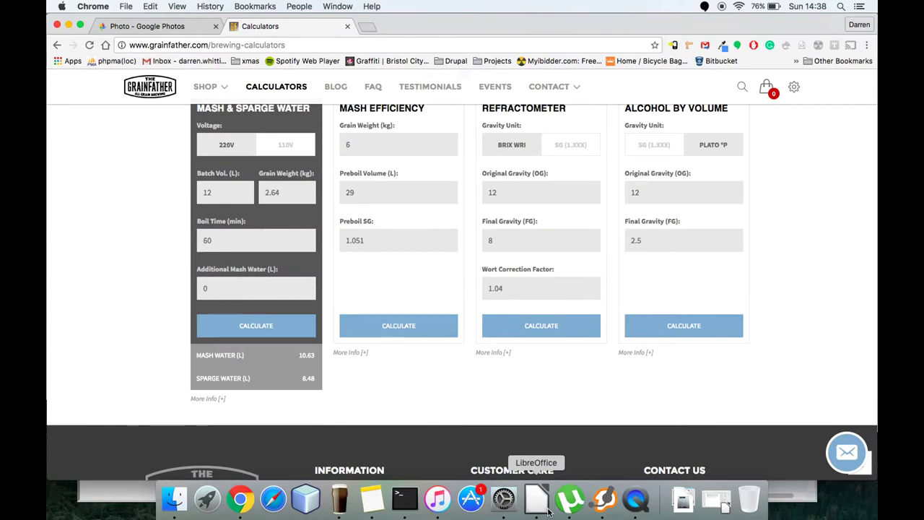
pyautogui.press('super+Tab')
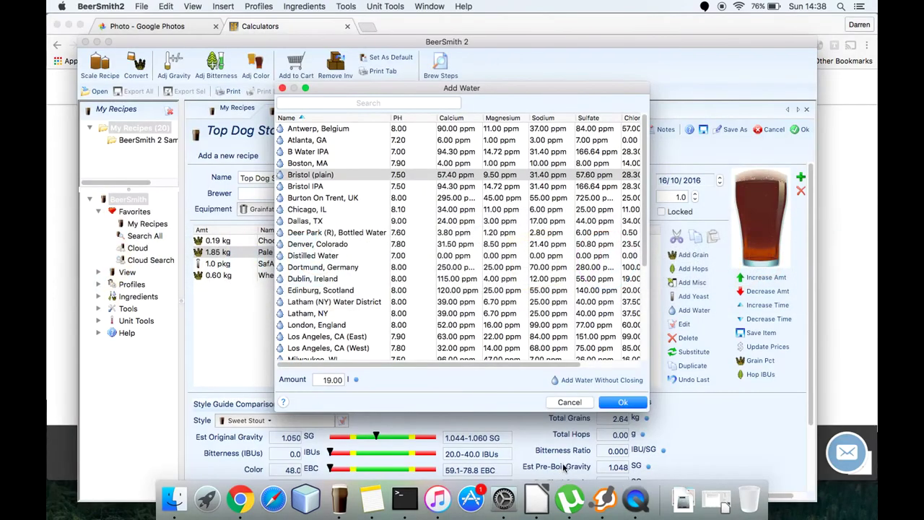
pyautogui.doubleClick(333, 379)
pyautogui.write('19.1')
pyautogui.click(621, 403)
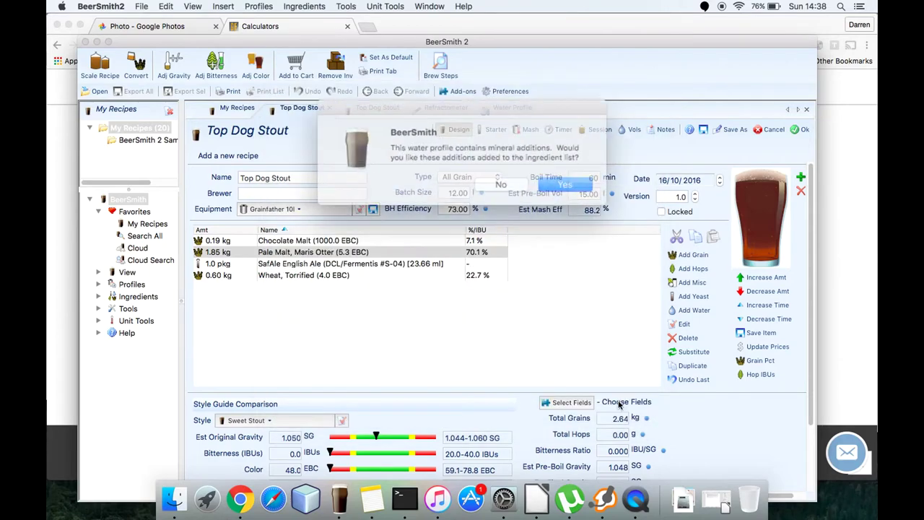
pyautogui.click(557, 182)
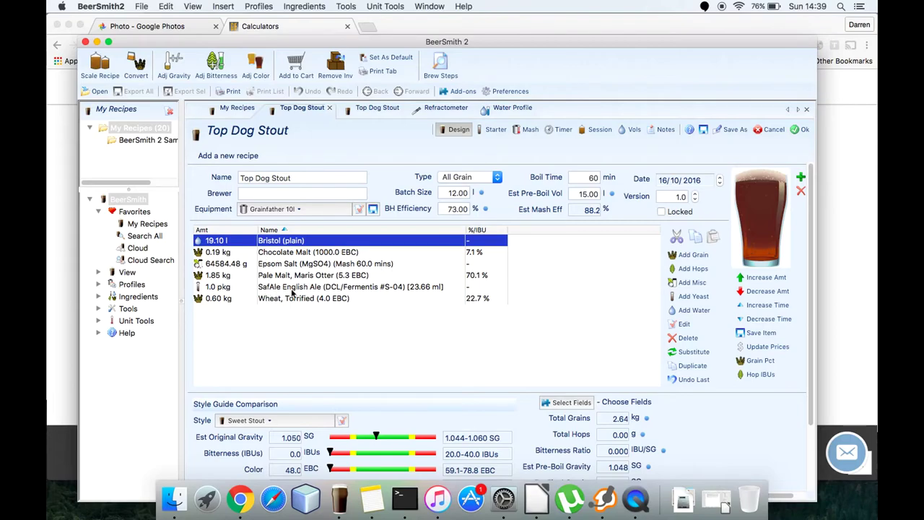
# Step: Change the Epsom salt addition to 1 g
pyautogui.doubleClick(243, 264)
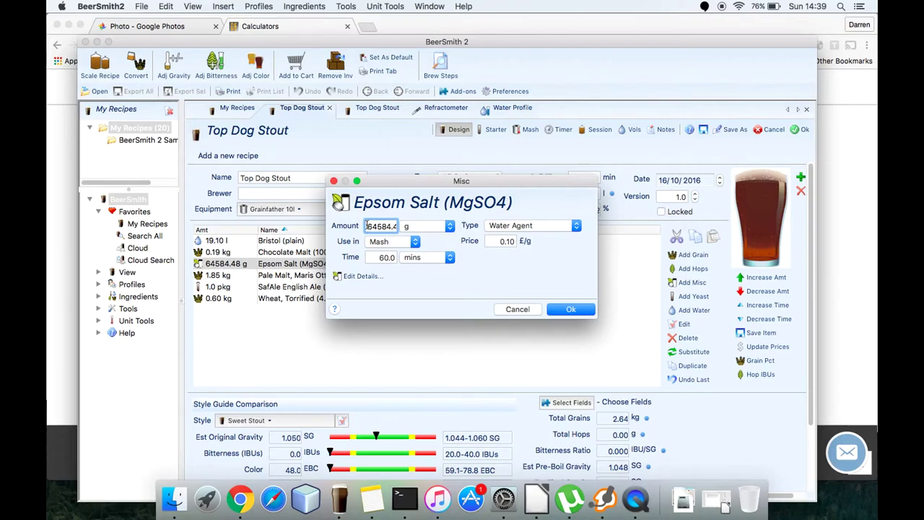
pyautogui.doubleClick(369, 226)
pyautogui.write('1')
pyautogui.click(564, 310)
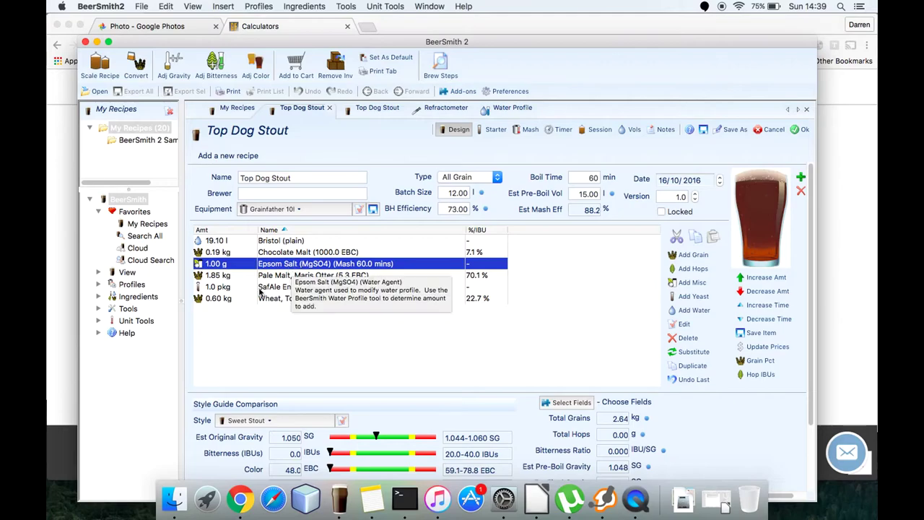
pyautogui.scroll(-3, 465, 316)
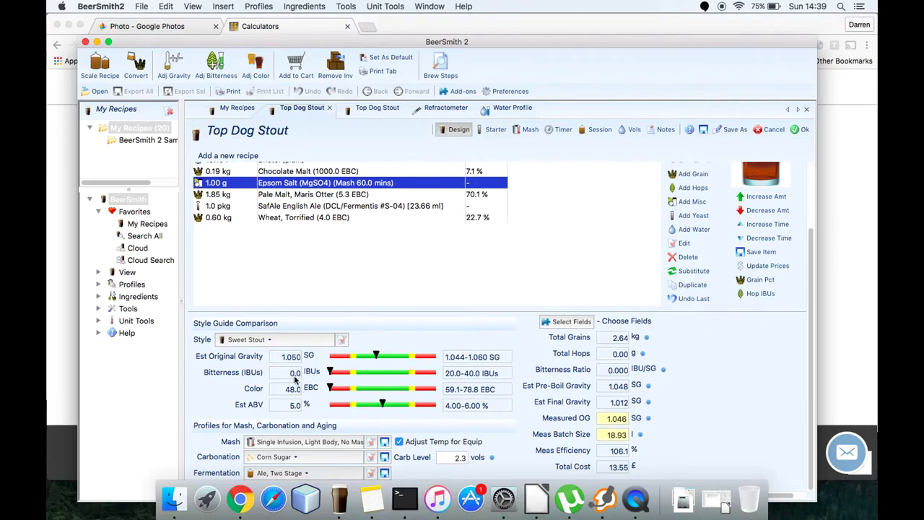
pyautogui.scroll(2, 294, 380)
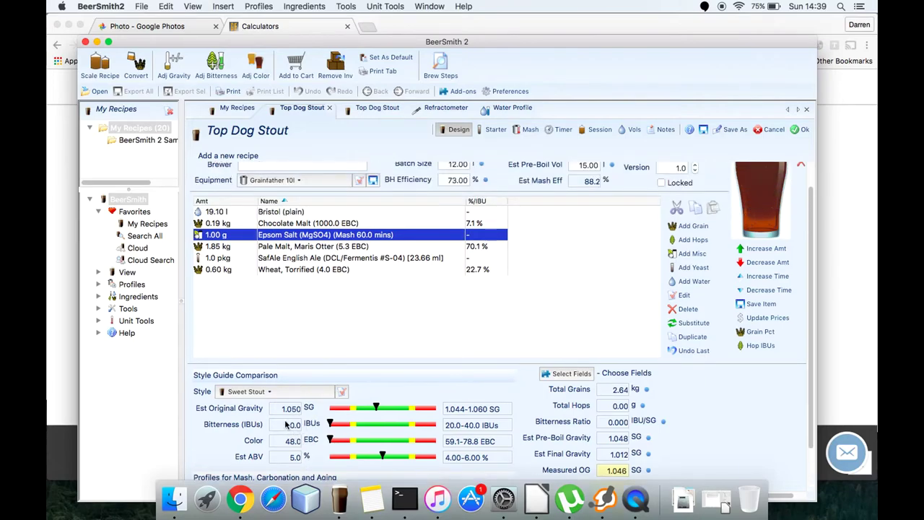
pyautogui.scroll(1, 607, 274)
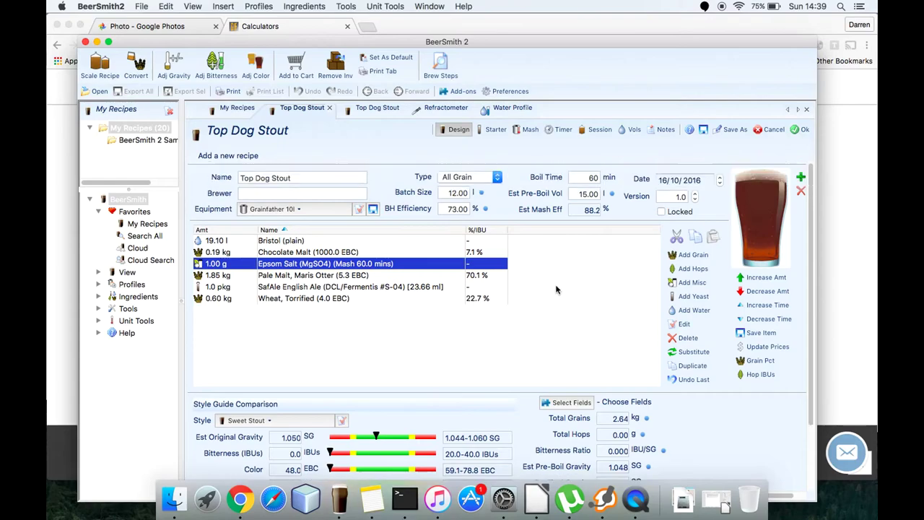
# Step: Start a Challenger hop addition of 50 g plug hops, still at 7.50 % alpha
pyautogui.click(698, 269)
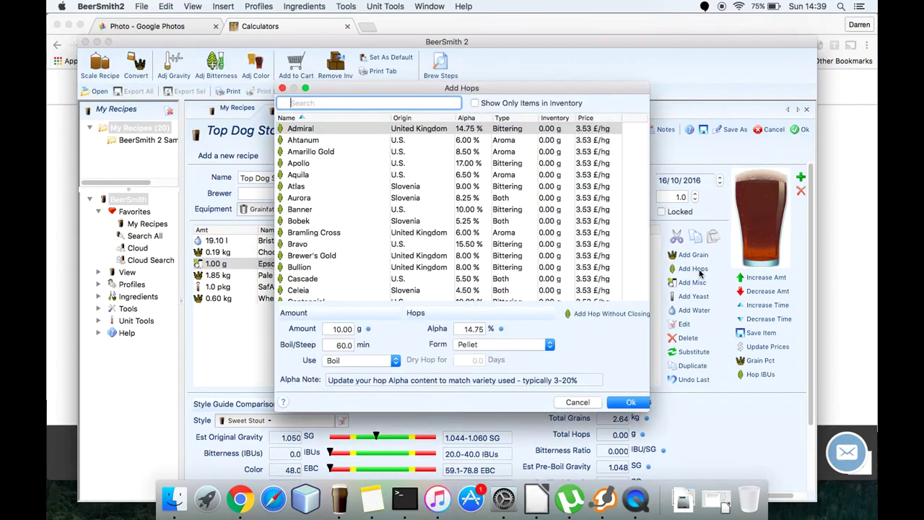
pyautogui.write('cha')
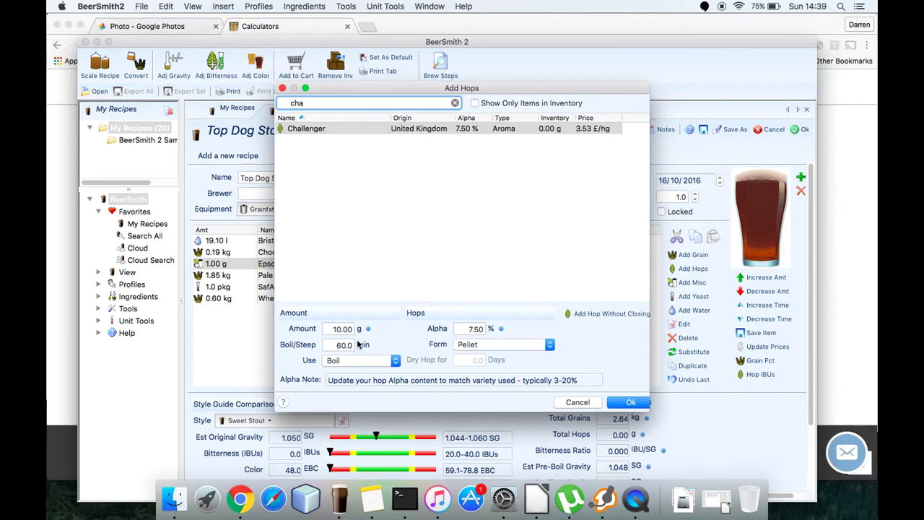
pyautogui.click(467, 344)
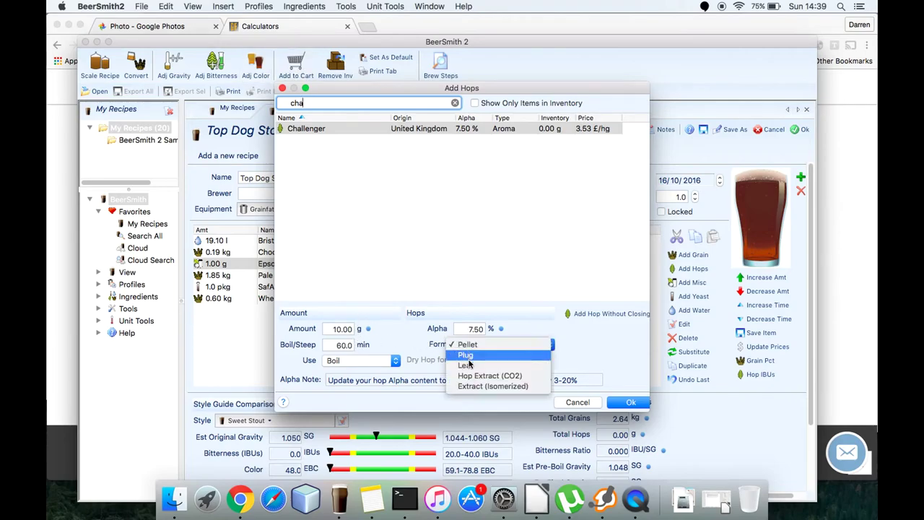
pyautogui.click(466, 355)
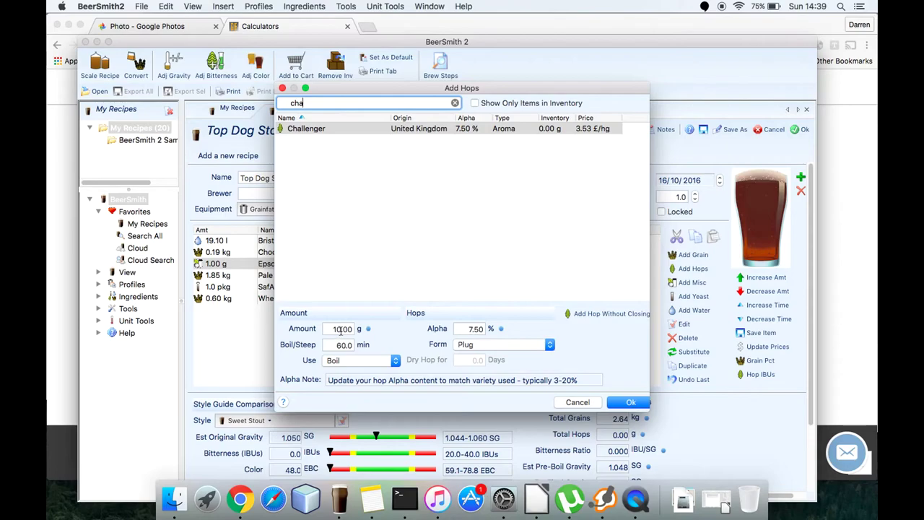
pyautogui.click(342, 330)
pyautogui.write('50')
pyautogui.click(471, 328)
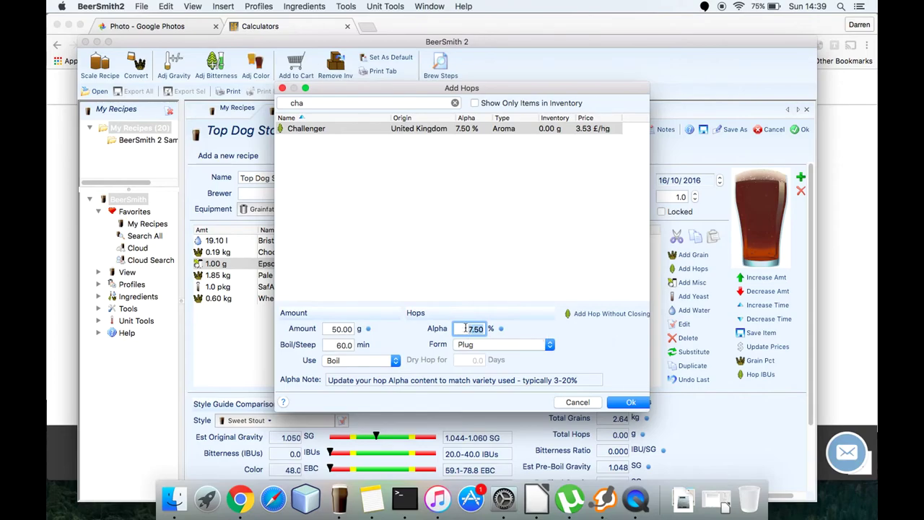
pyautogui.press('super+Tab')
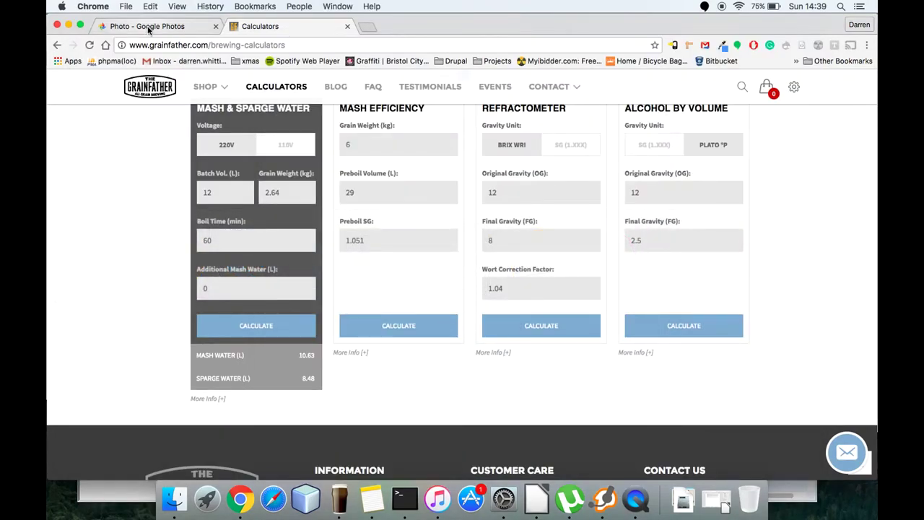
pyautogui.click(148, 27)
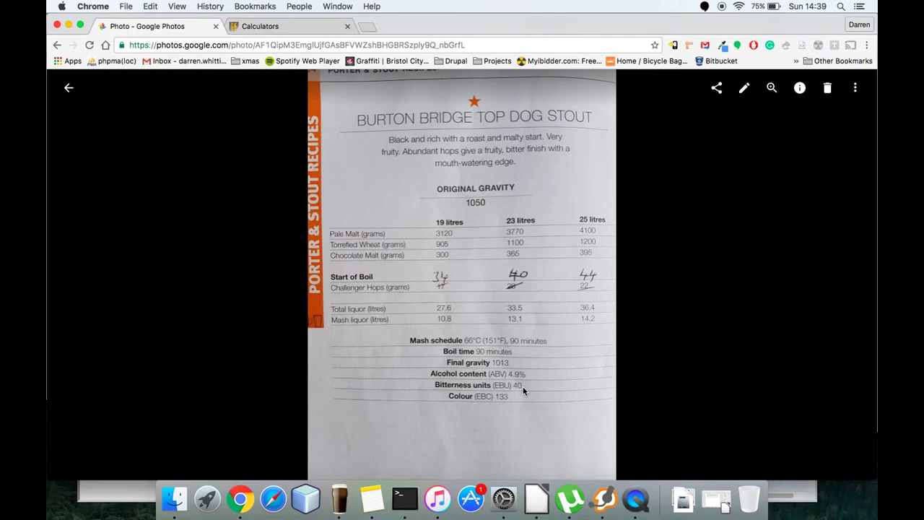
pyautogui.press('super+Tab')
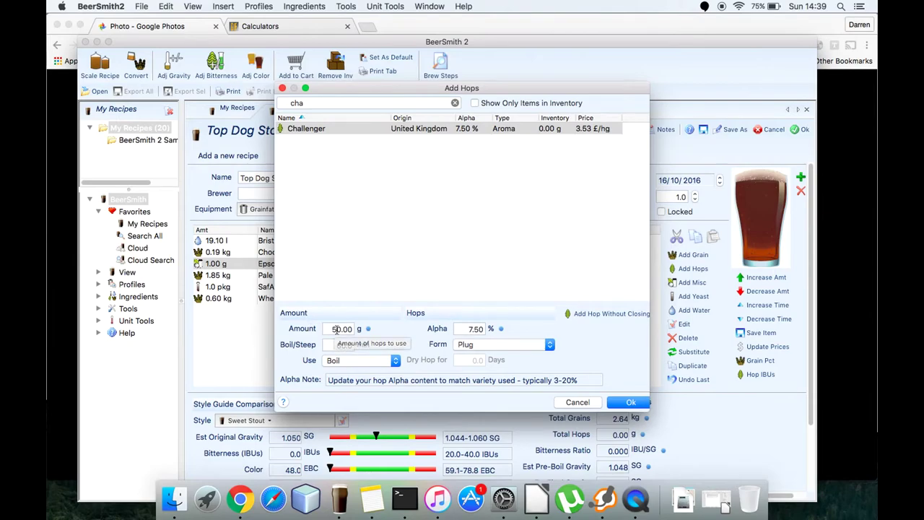
# Step: Set the Challenger alpha to 5 % and add the hops, giving 41.1 IBUs
pyautogui.click(466, 329)
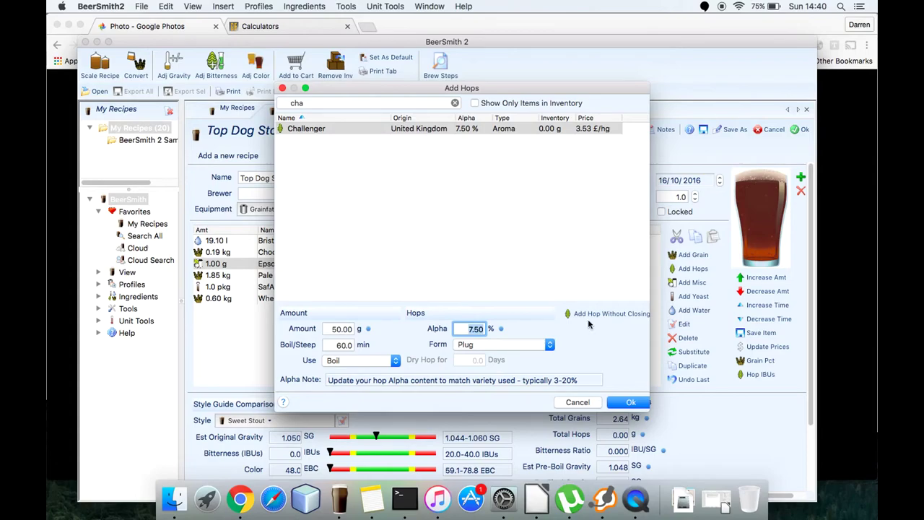
pyautogui.write('5')
pyautogui.click(626, 403)
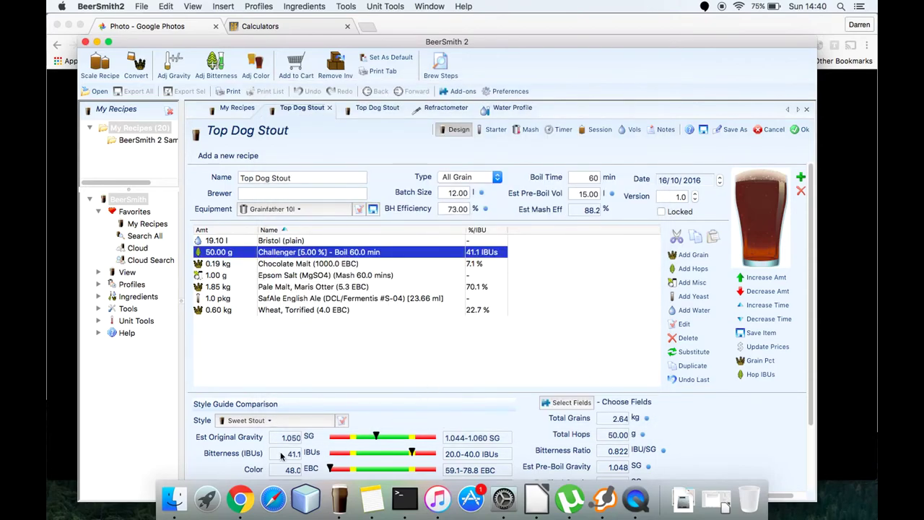
pyautogui.moveTo(295, 457)
pyautogui.scroll(-2, 386, 383)
pyautogui.scroll(-2, 387, 383)
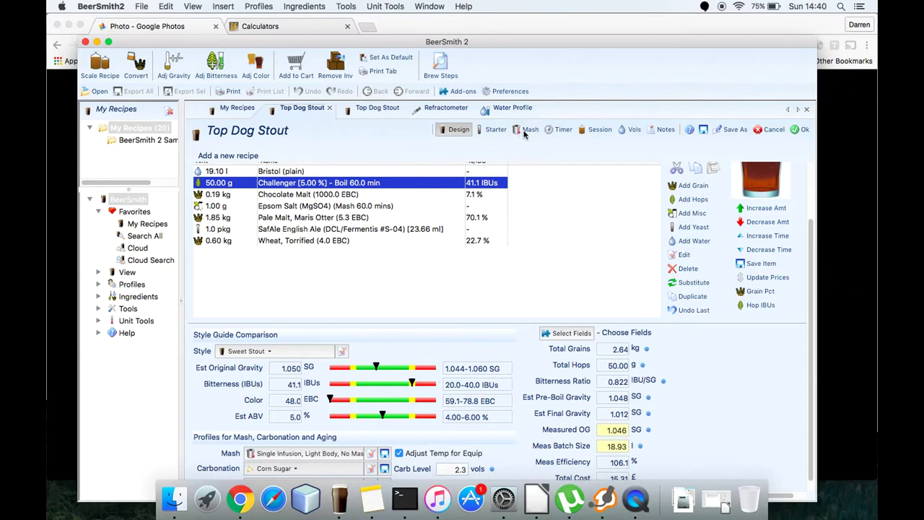
# Step: Look over the Session data, then the Mash page showing estimated mash pH 5.73
pyautogui.click(590, 130)
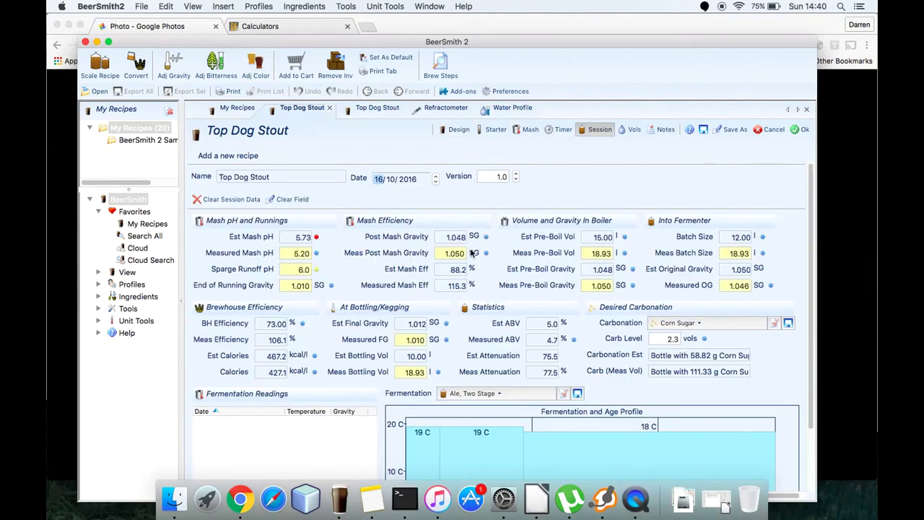
pyautogui.scroll(-2, 473, 253)
pyautogui.scroll(2, 471, 253)
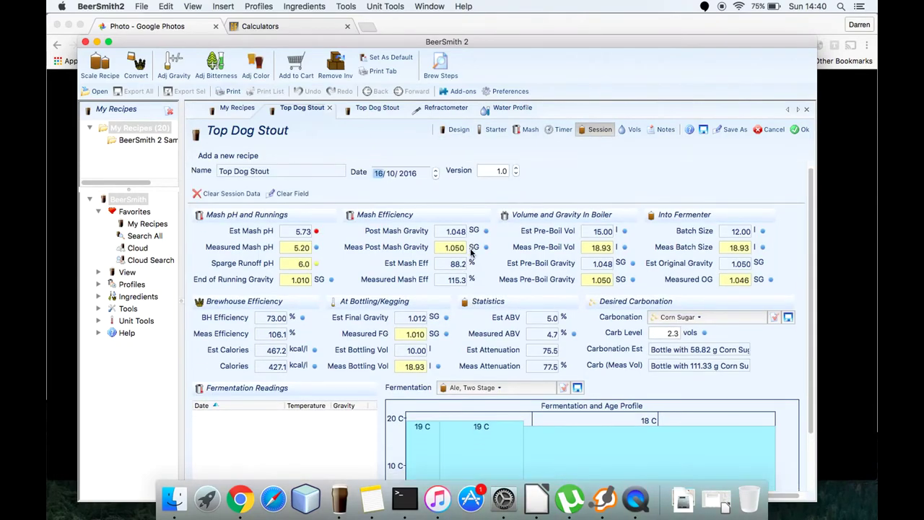
pyautogui.scroll(-3, 471, 252)
pyautogui.scroll(3, 471, 252)
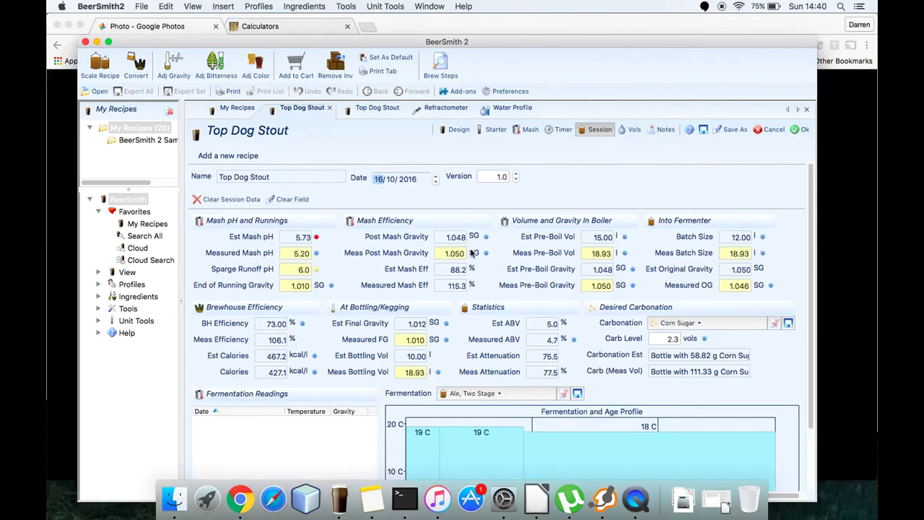
pyautogui.click(531, 131)
pyautogui.scroll(-2, 413, 338)
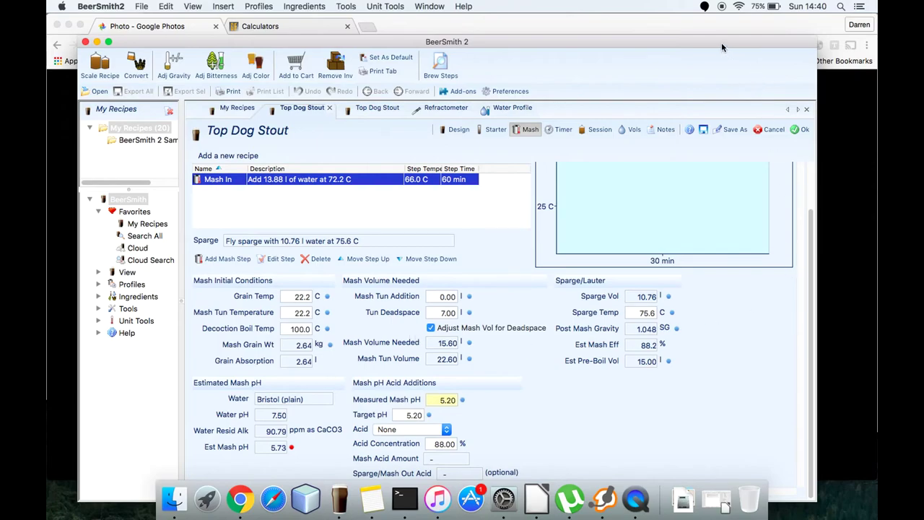
pyautogui.moveTo(722, 47); pyautogui.dragTo(746, 25)
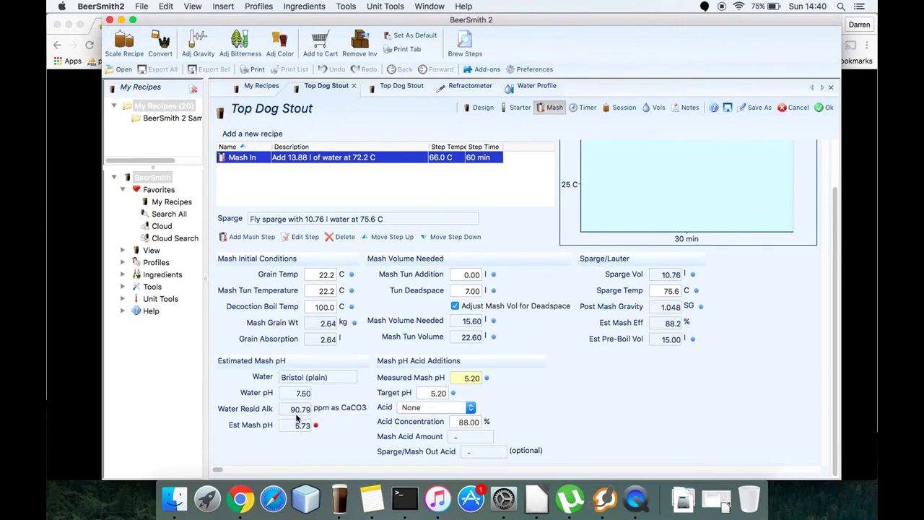
pyautogui.moveTo(302, 415)
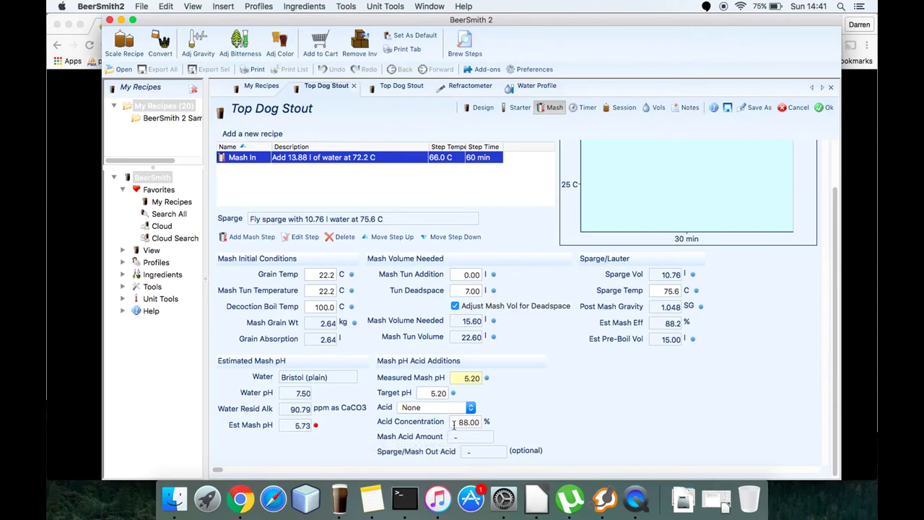
# Step: Set measured mash pH 5.73, target pH 5.40, and 85 % phosphoric acid
pyautogui.click(470, 378)
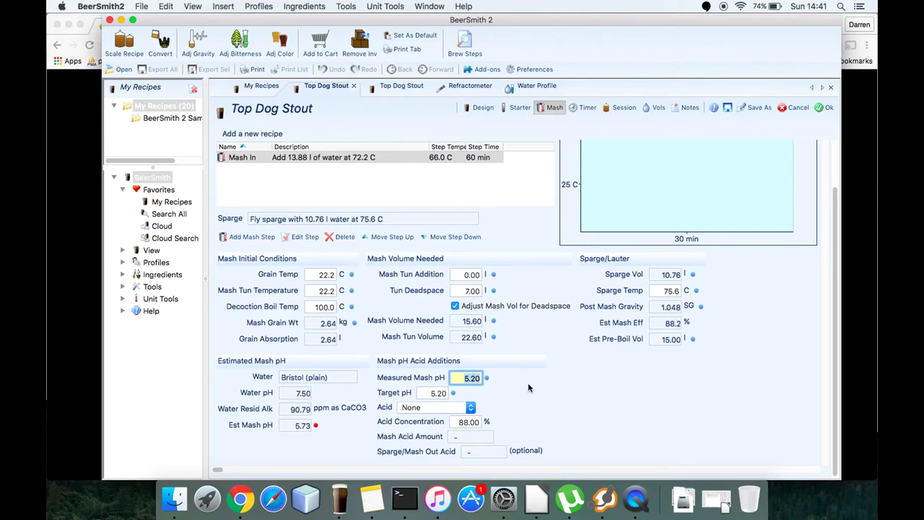
pyautogui.write('7.')
pyautogui.write('3')
pyautogui.click(438, 393)
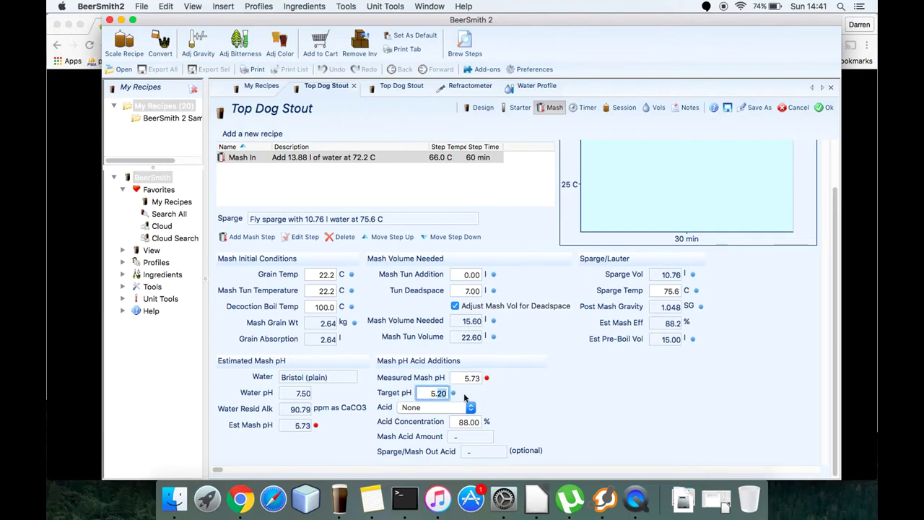
pyautogui.write('5.4')
pyautogui.hotkey('shift', 'Tab')
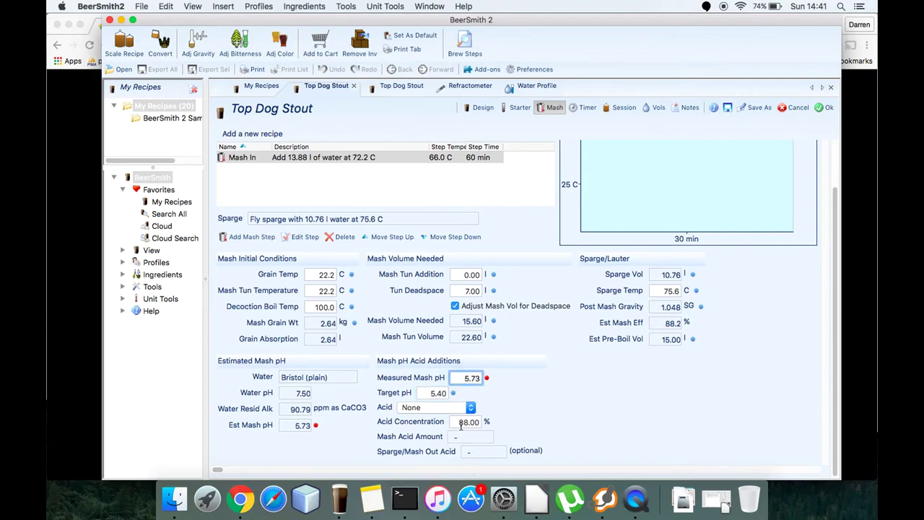
pyautogui.click(446, 409)
pyautogui.click(442, 429)
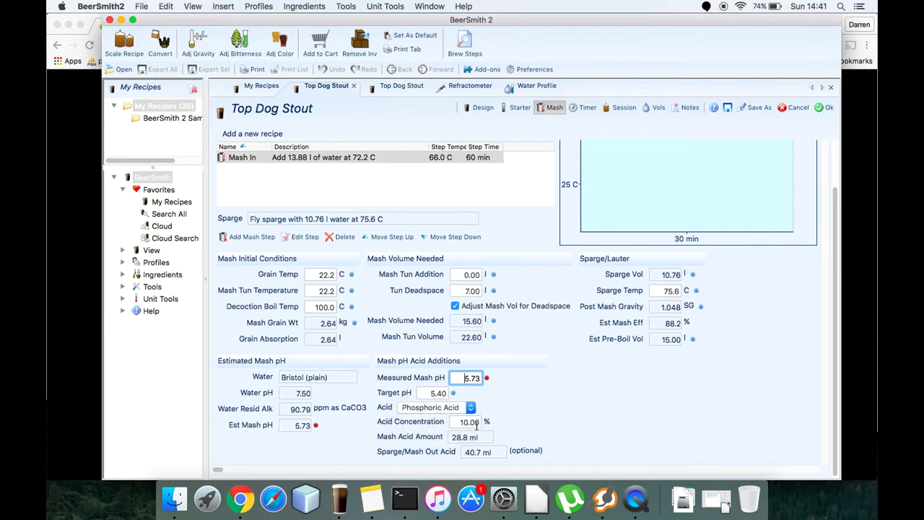
pyautogui.doubleClick(465, 422)
pyautogui.write('85')
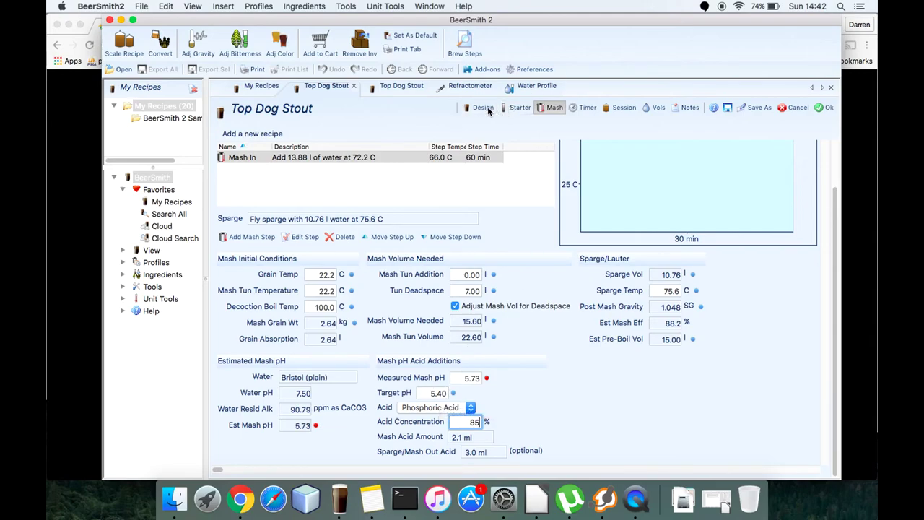
# Step: Add a new '2.1ml Acid' line after 10.63 and 8.48 in the recipe notes
pyautogui.click(679, 107)
pyautogui.click(254, 280)
pyautogui.press('Return')
pyautogui.write('2.1ml Acid')
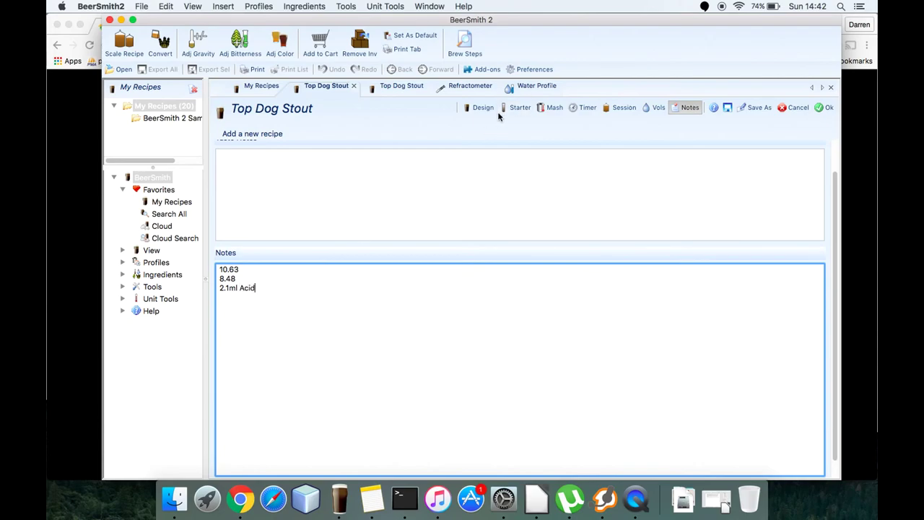
pyautogui.click(478, 107)
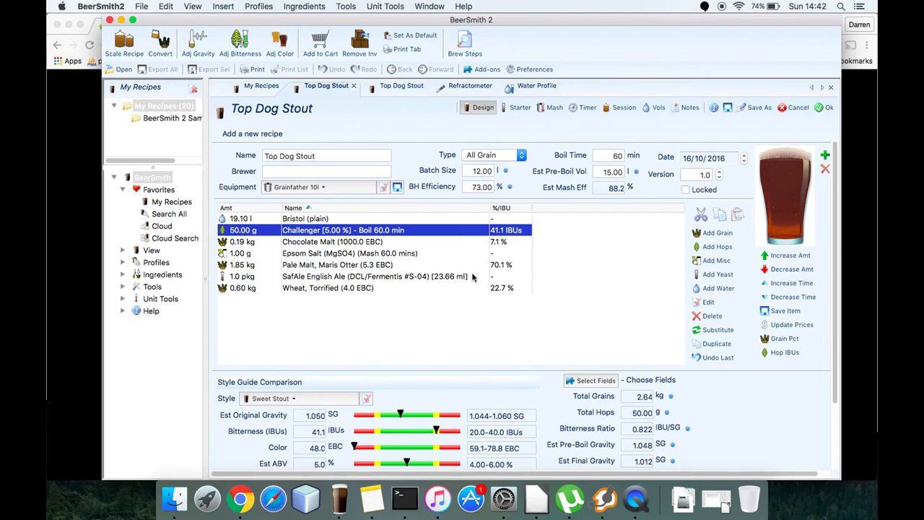
# Step: Scroll through the ingredients and the Sweet Stout comparison: 1.050 SG, 41.1 IBUs, 48.0 EBC, 5.0% ABV
pyautogui.moveTo(430, 275)
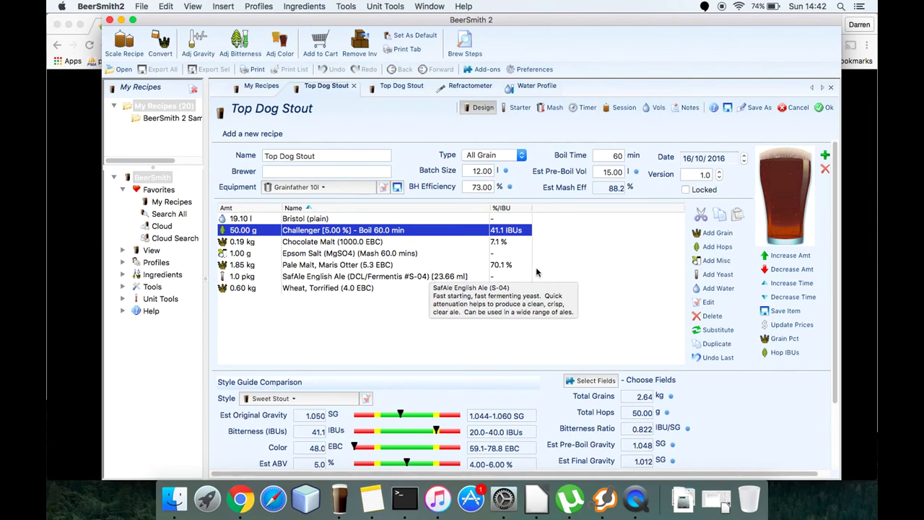
pyautogui.scroll(-3, 507, 314)
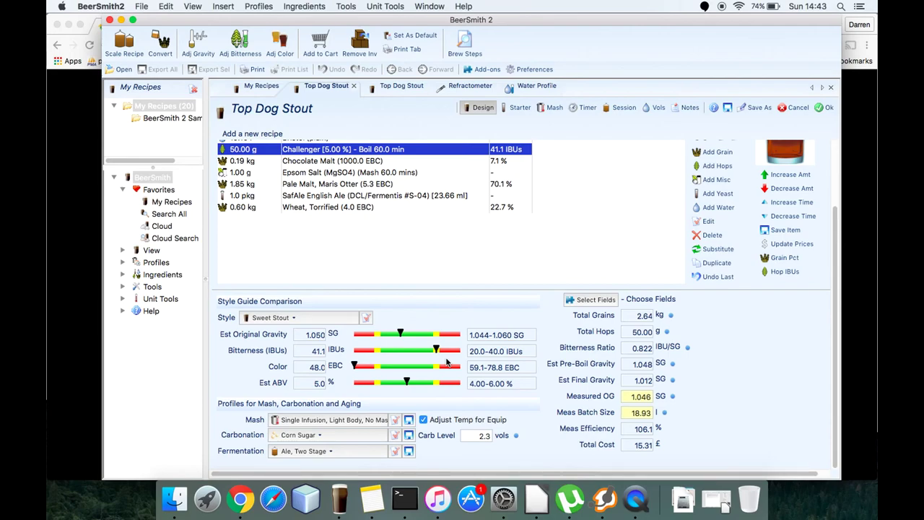
pyautogui.scroll(5, 435, 385)
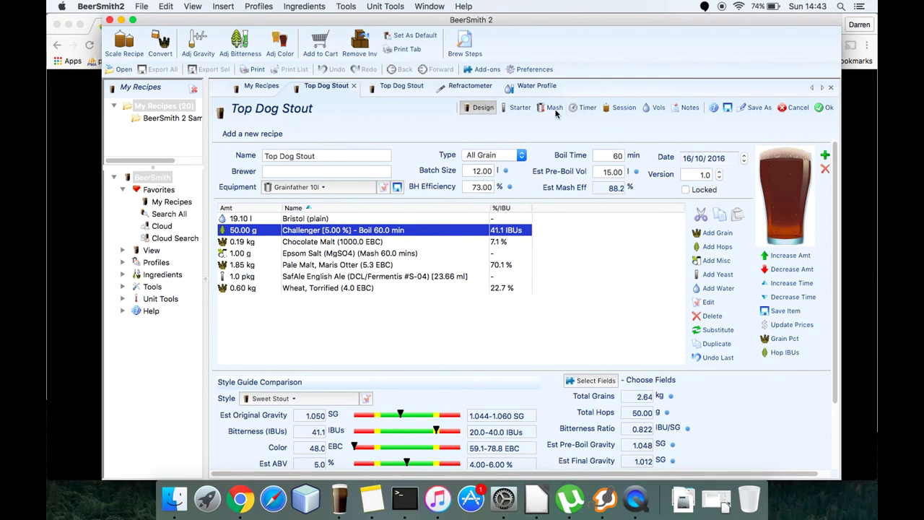
# Step: Review the mash settings, then open brew session data showing mash pH 5.73 and OG 1.046
pyautogui.click(555, 110)
pyautogui.scroll(-3, 491, 291)
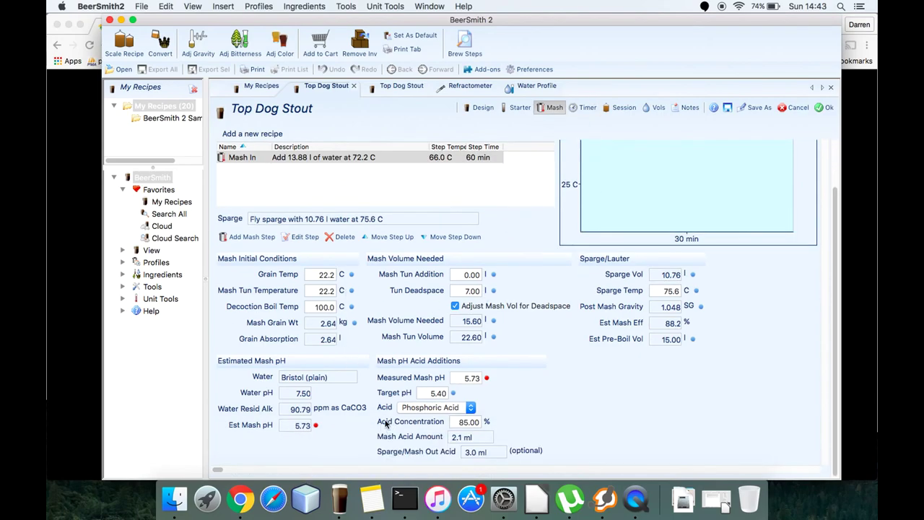
pyautogui.scroll(3, 563, 343)
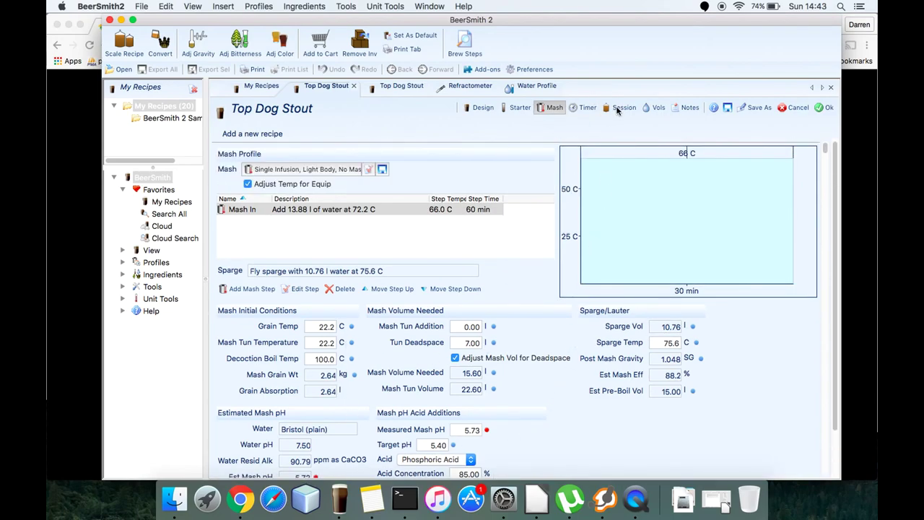
pyautogui.click(623, 108)
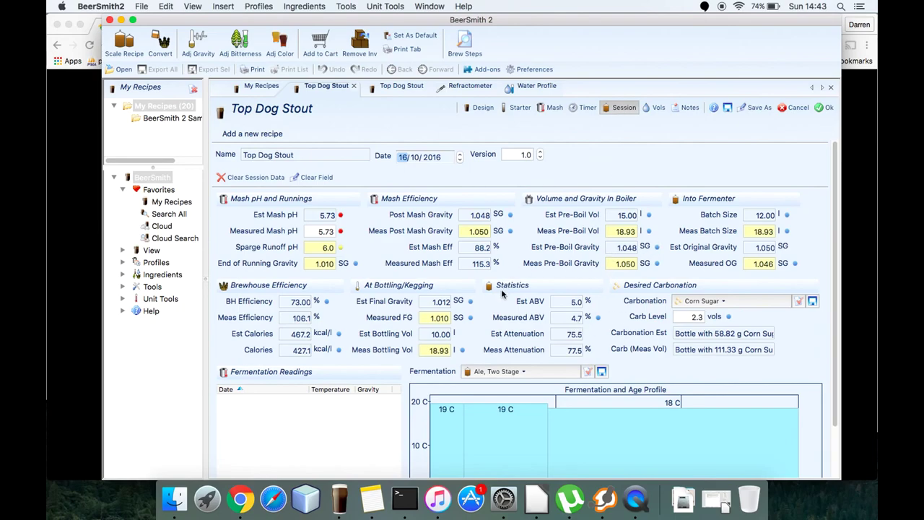